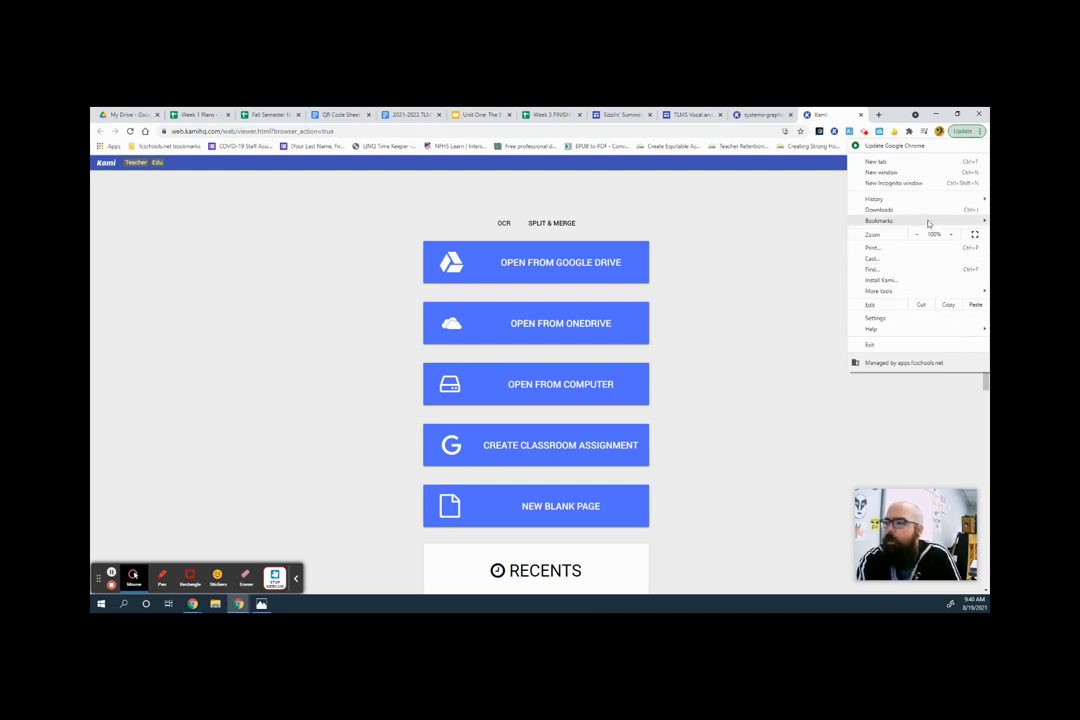
{"action": "left_click", "coordinate": [928, 223]}
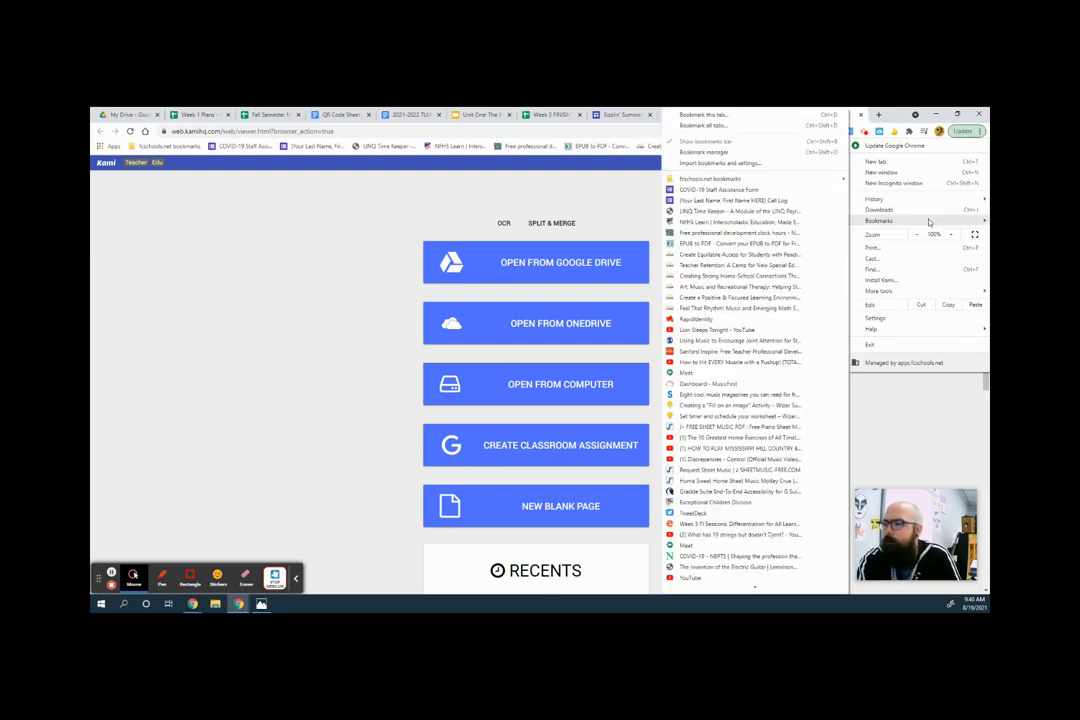
{"action": "left_click", "coordinate": [605, 203]}
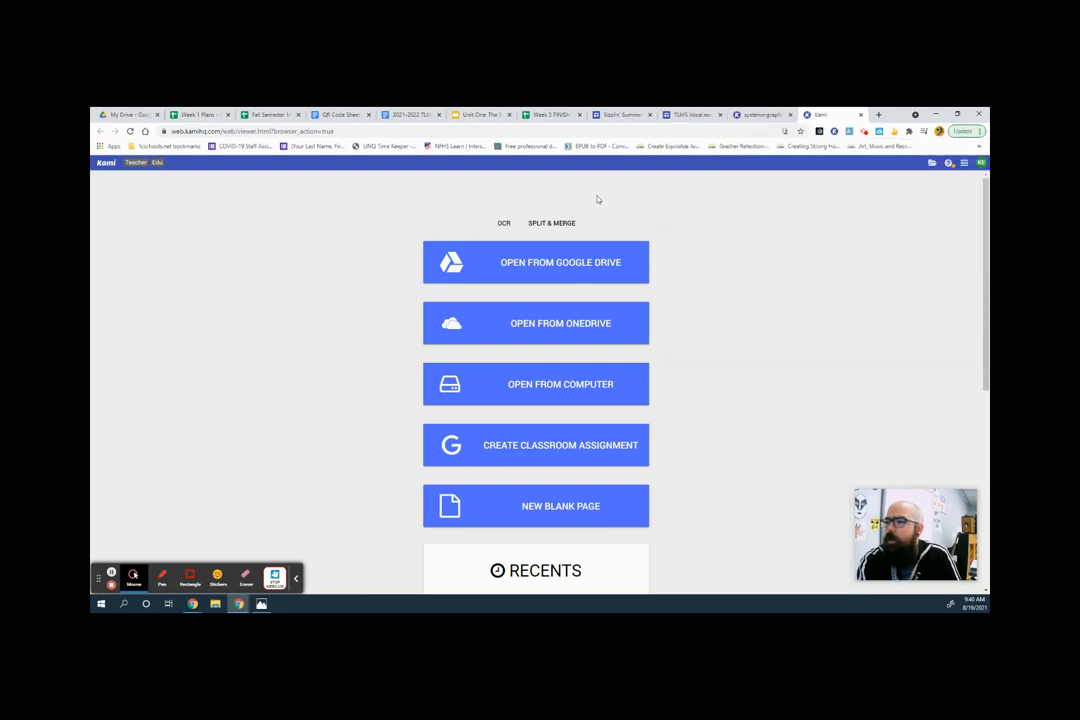
Pin the Kami for Google Chrome extension to the browser toolbar.
{"action": "left_click", "coordinate": [910, 132]}
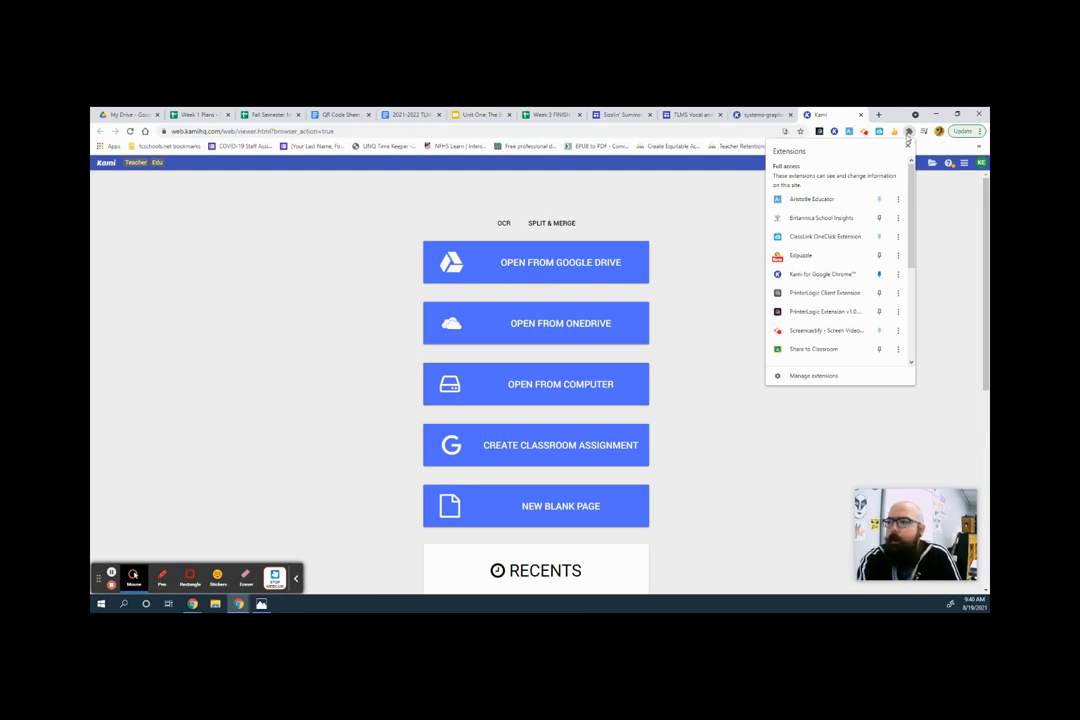
{"action": "left_click", "coordinate": [879, 274]}
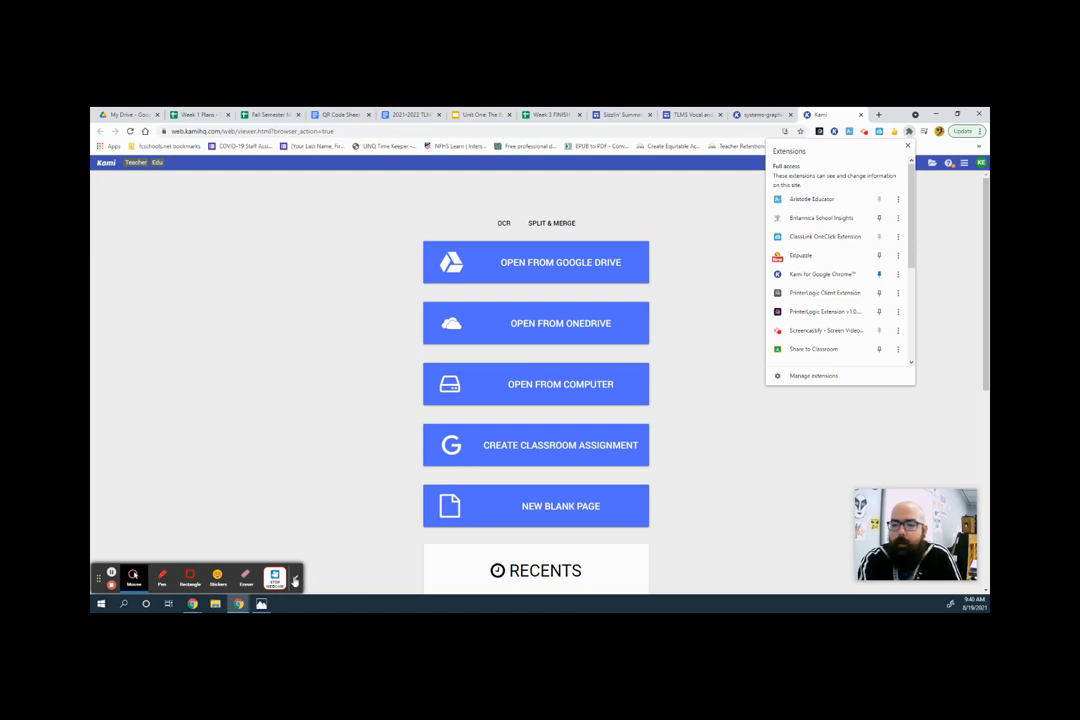
{"action": "left_click", "coordinate": [909, 131]}
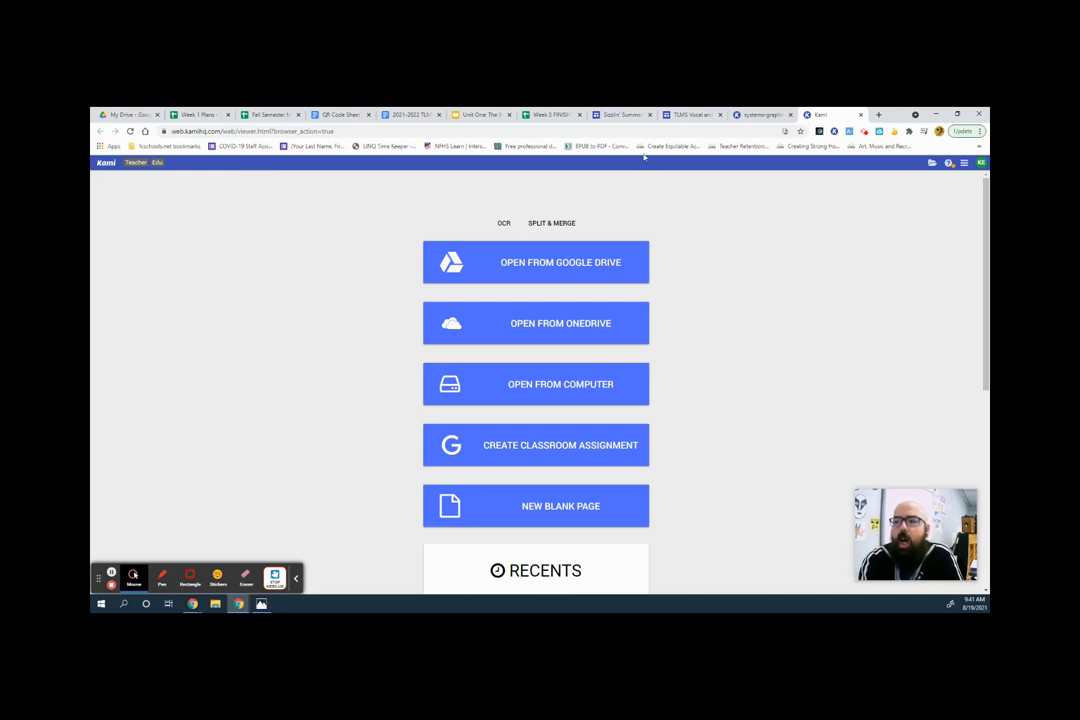
Open Split & Merge and add the QR Code Sheet for Lessons, #5T(1) and #6T PDFs from Downloads.
{"action": "left_click", "coordinate": [551, 223]}
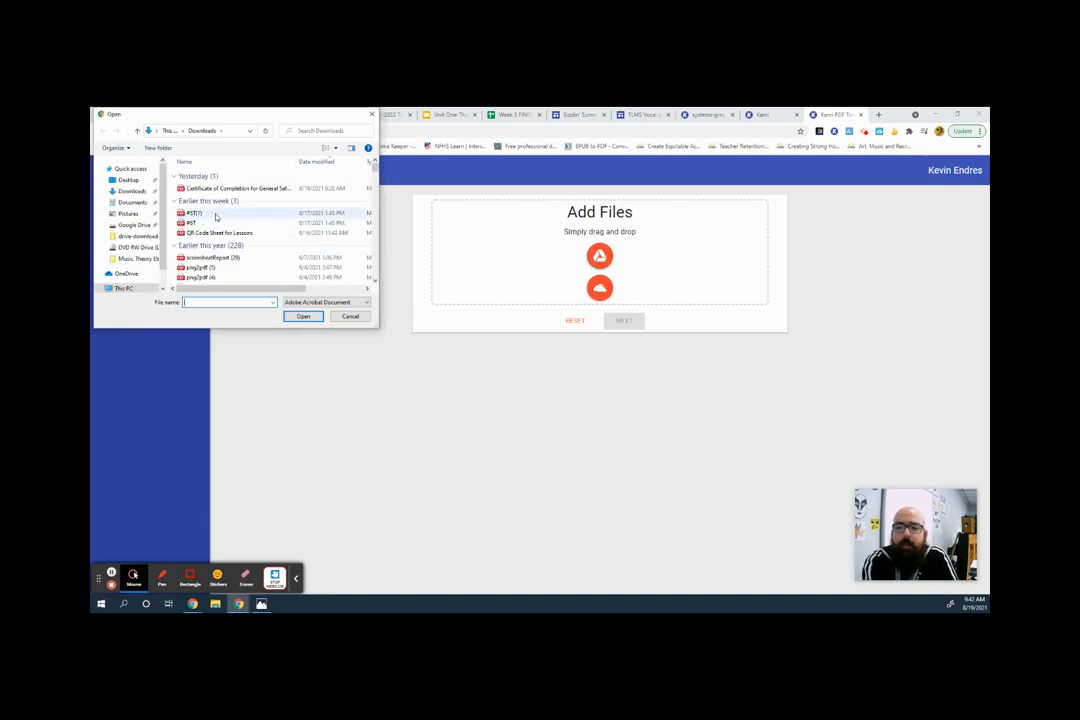
{"action": "left_click", "coordinate": [214, 214]}
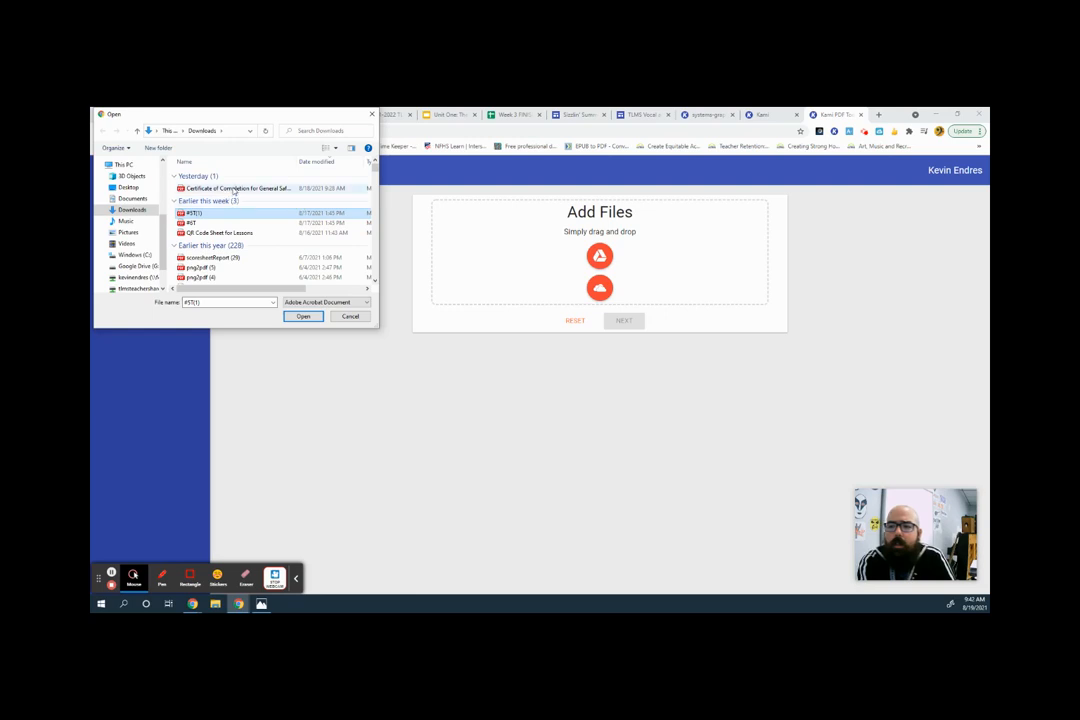
{"action": "left_click", "coordinate": [290, 233], "text": "shift"}
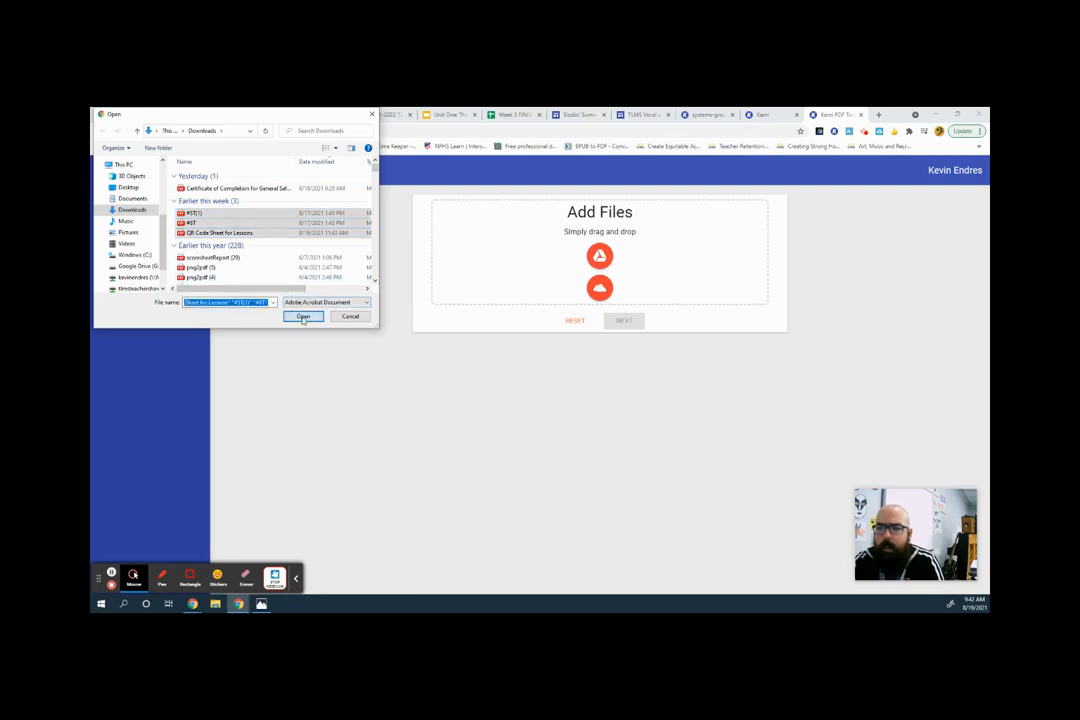
{"action": "left_click", "coordinate": [303, 317]}
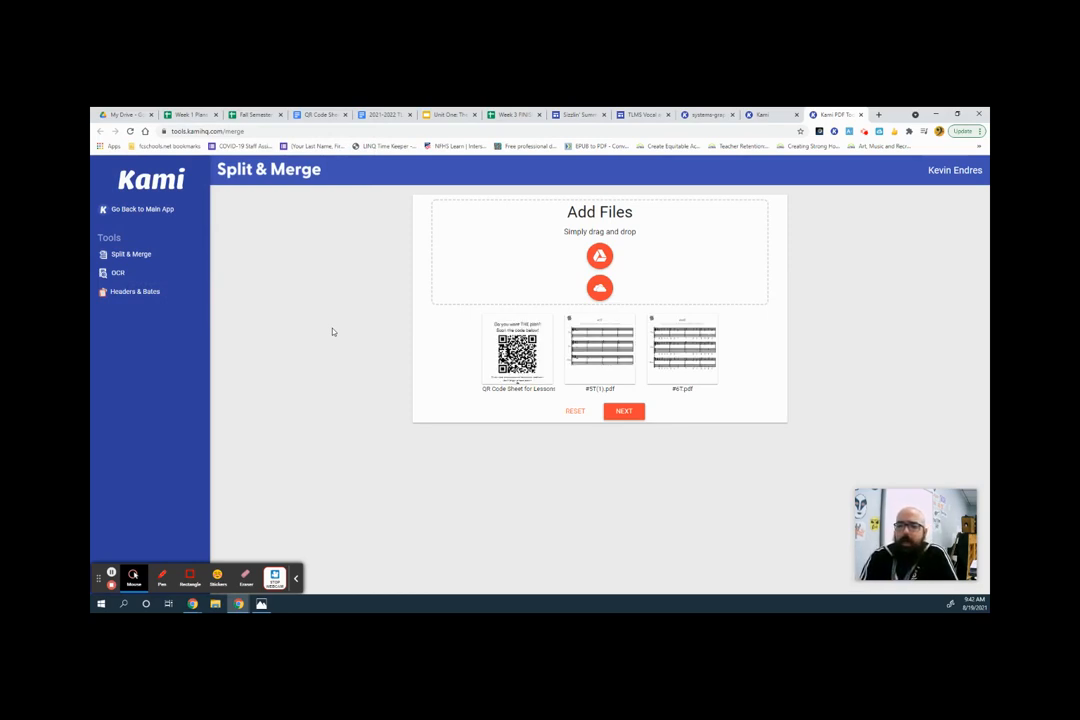
{"action": "left_click", "coordinate": [611, 411]}
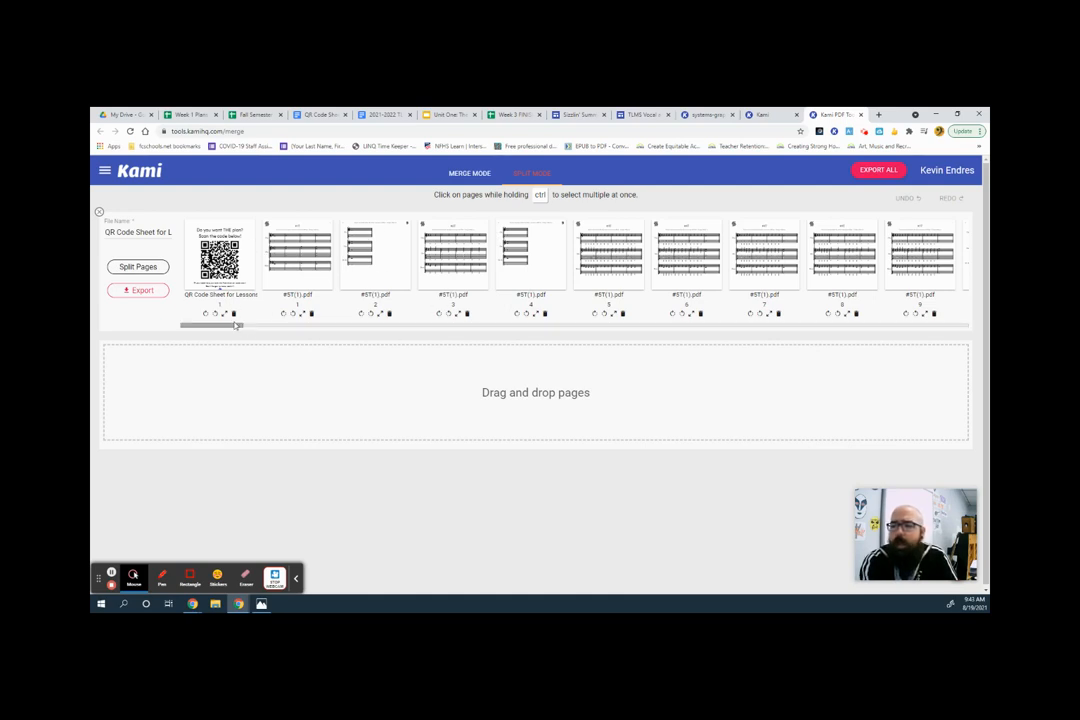
Scroll through the page strip and preview individual score pages to identify them.
{"action": "left_click_drag", "start_coordinate": [231, 325], "coordinate": [262, 330]}
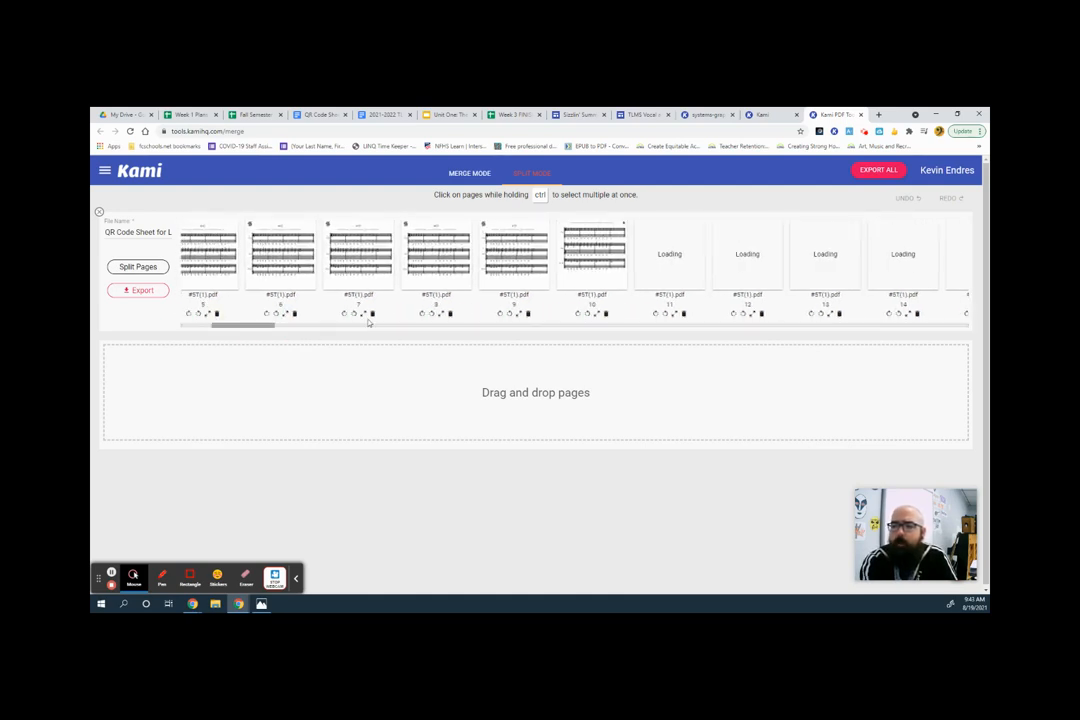
{"action": "left_click", "coordinate": [440, 315]}
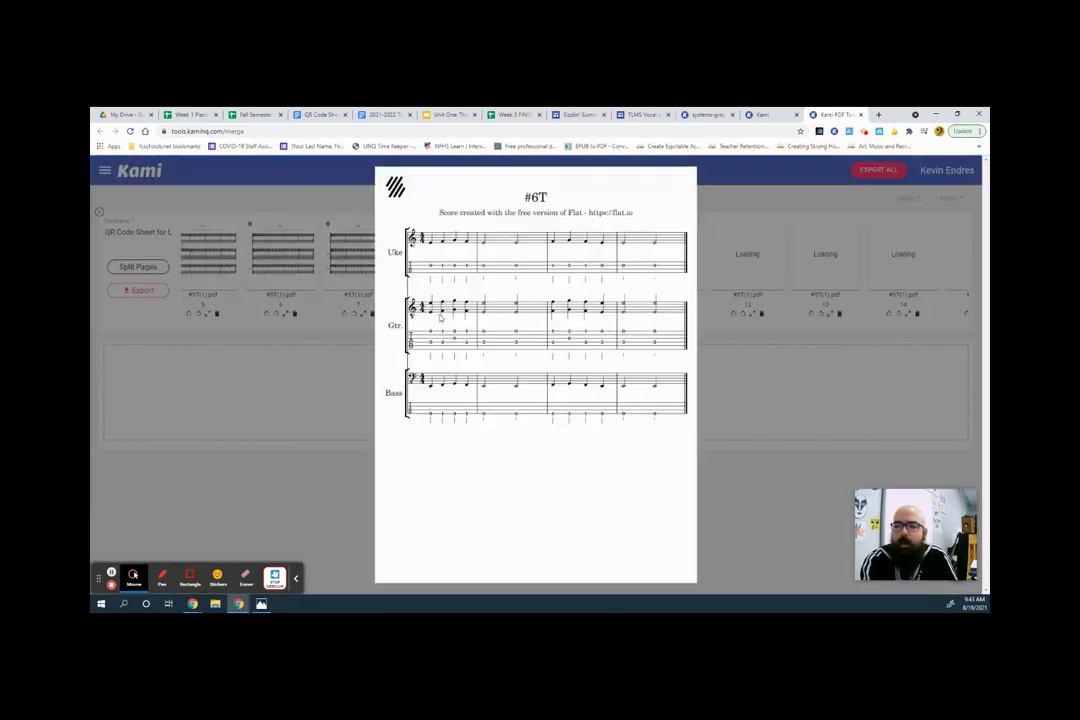
{"action": "left_click", "coordinate": [741, 422]}
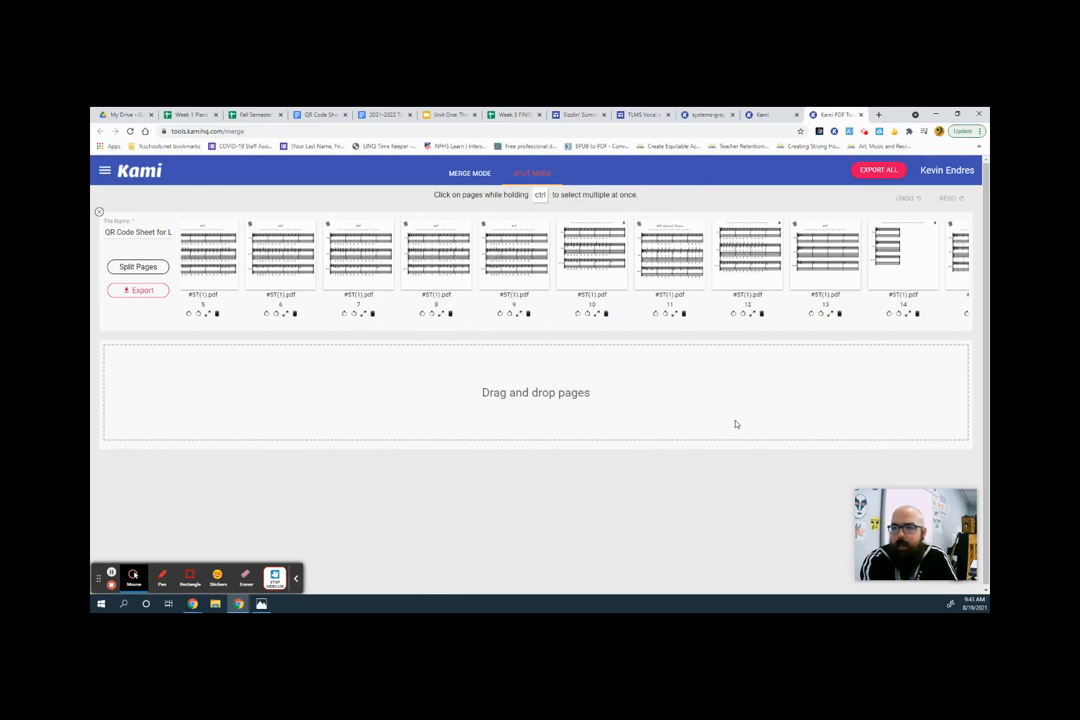
{"action": "left_click", "coordinate": [519, 315]}
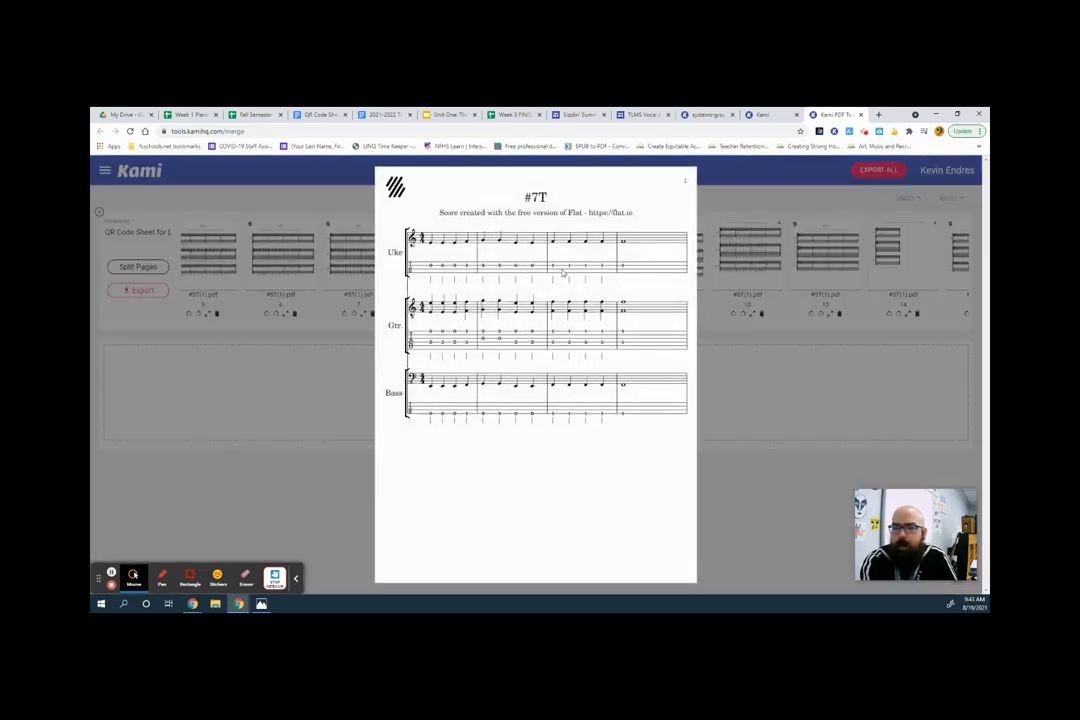
{"action": "left_click", "coordinate": [758, 397]}
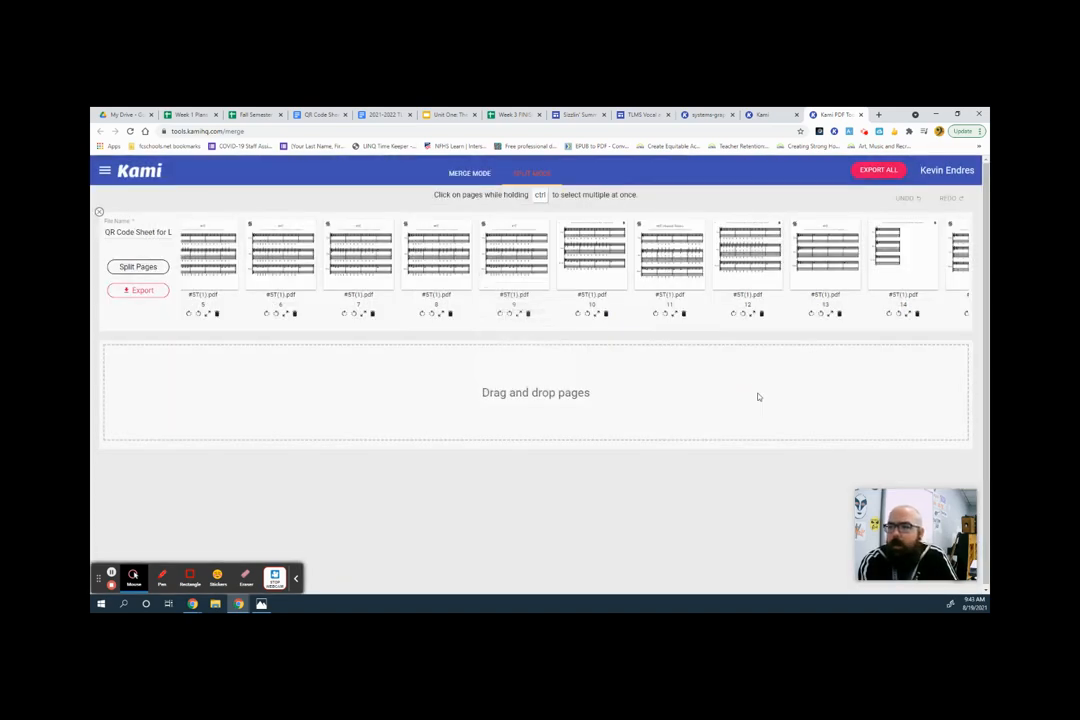
Move page 9 and the QR code page into a new file below the original.
{"action": "left_click", "coordinate": [519, 263]}
{"action": "left_click_drag", "start_coordinate": [519, 263], "coordinate": [297, 400]}
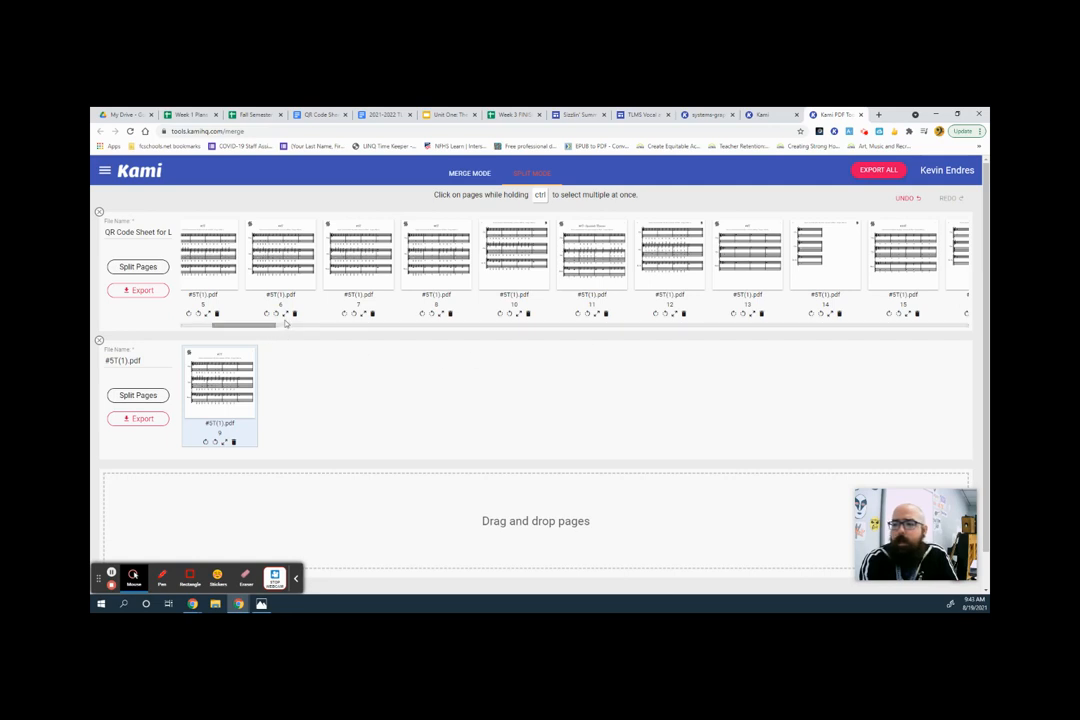
{"action": "left_click", "coordinate": [185, 325]}
{"action": "left_click_drag", "start_coordinate": [238, 325], "coordinate": [174, 326]}
{"action": "left_click_drag", "start_coordinate": [204, 256], "coordinate": [273, 358]}
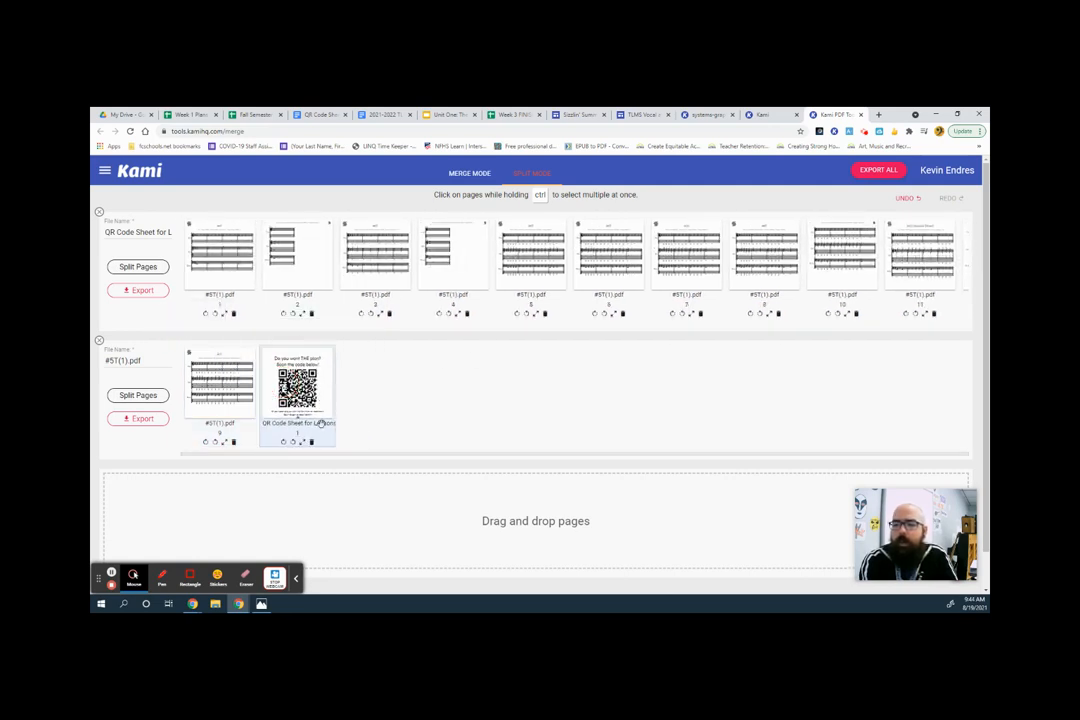
Preview the QR code page and move it to the first position of the new file.
{"action": "left_click", "coordinate": [302, 443]}
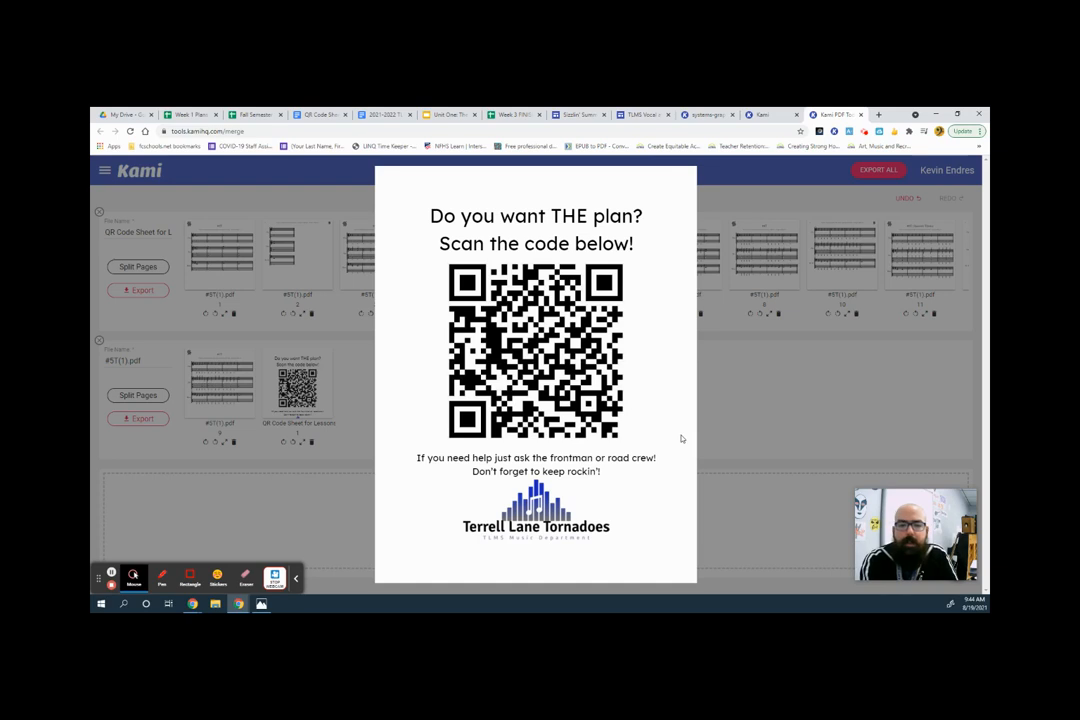
{"action": "left_click", "coordinate": [777, 400]}
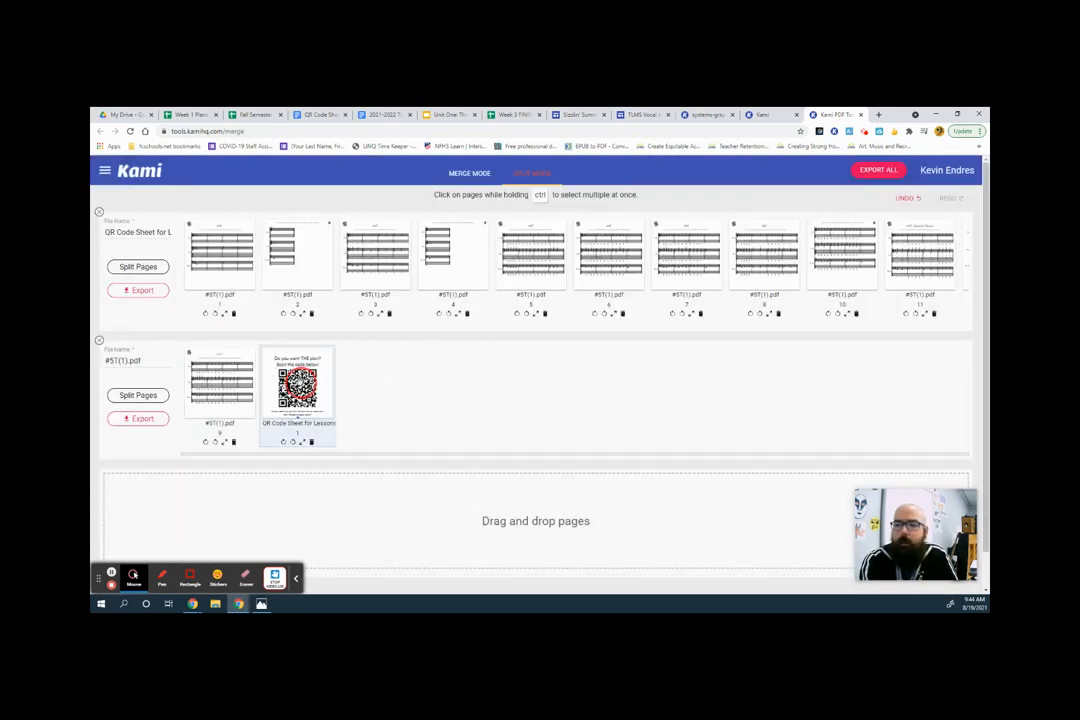
{"action": "left_click_drag", "start_coordinate": [297, 385], "coordinate": [220, 380]}
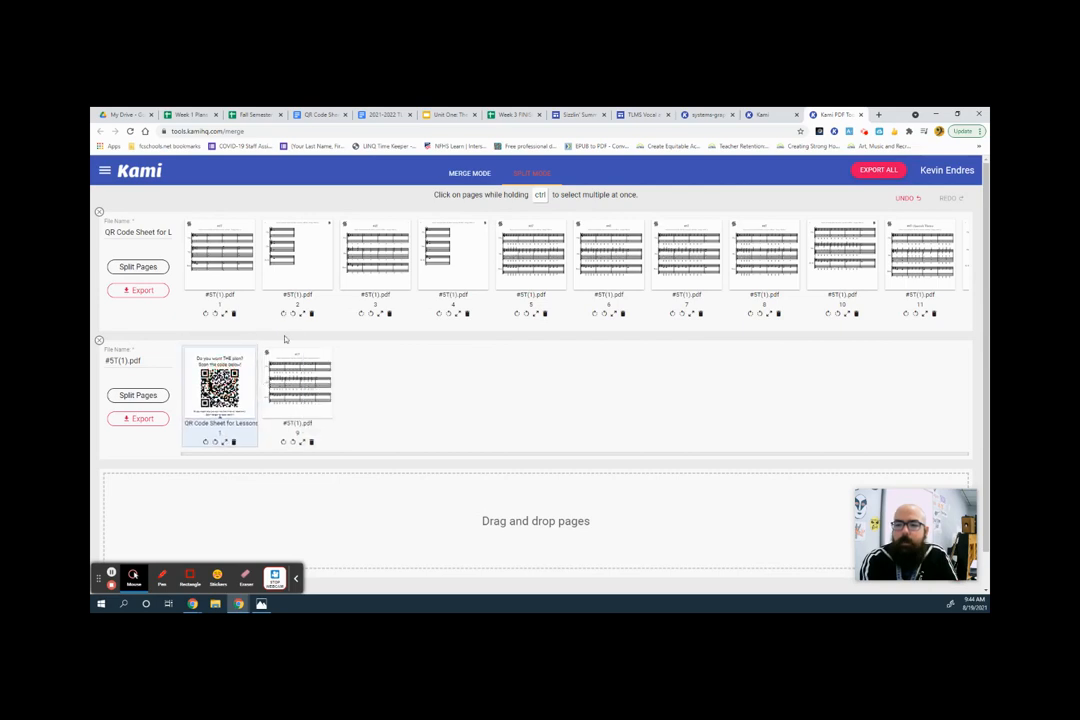
Add pages 2, 3 and 11 to the new file, ordering them 2, 11, QR code, 9, 3.
{"action": "left_click_drag", "start_coordinate": [297, 268], "coordinate": [207, 398]}
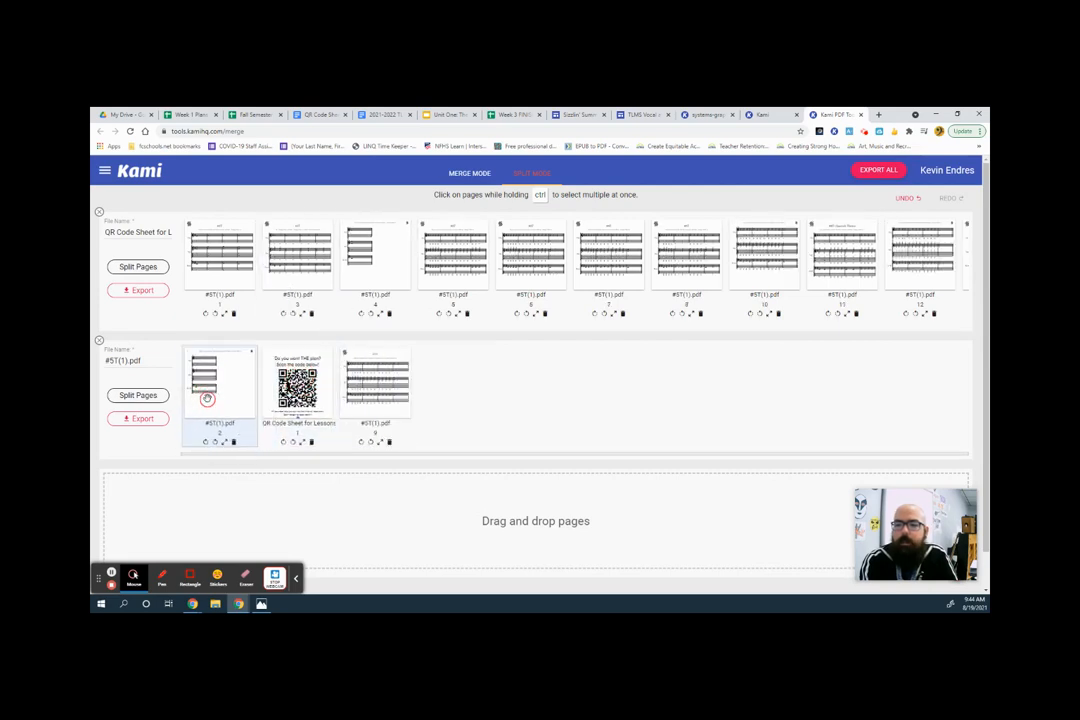
{"action": "left_click_drag", "start_coordinate": [297, 255], "coordinate": [600, 372]}
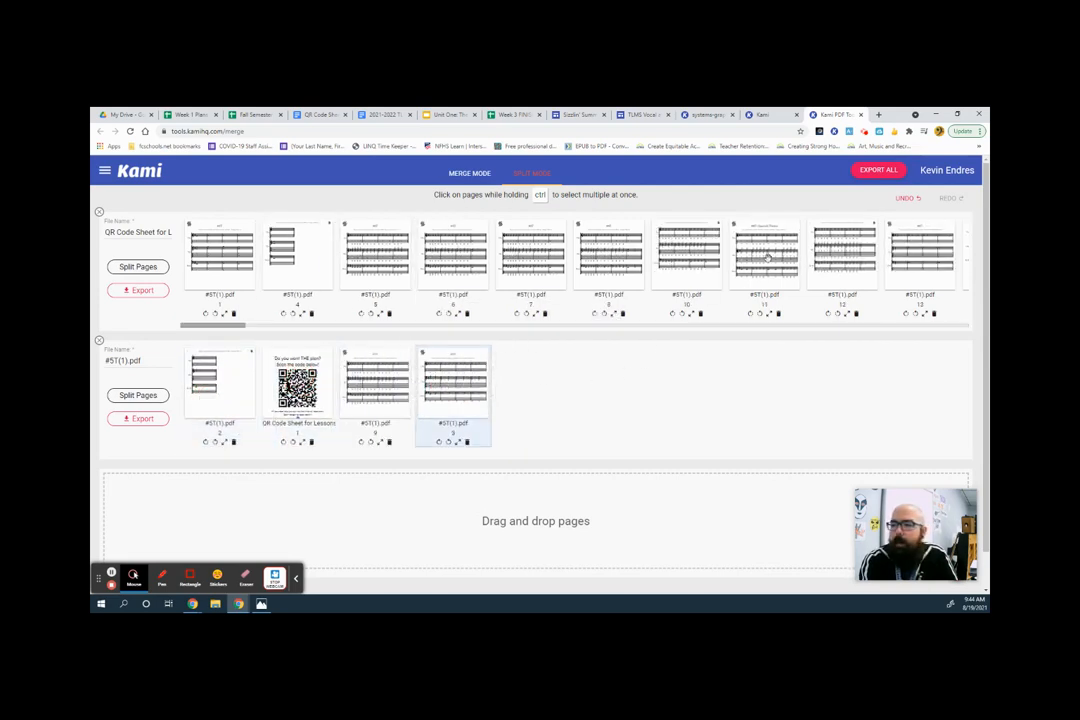
{"action": "left_click_drag", "start_coordinate": [767, 258], "coordinate": [300, 418]}
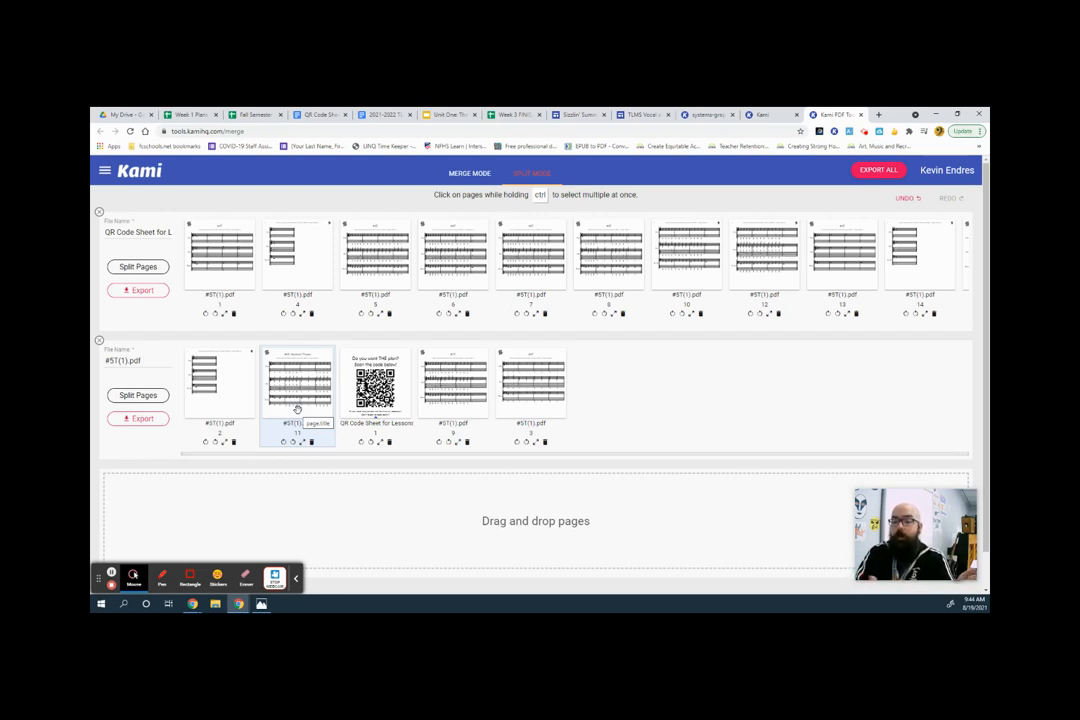
{"action": "left_click", "coordinate": [150, 420]}
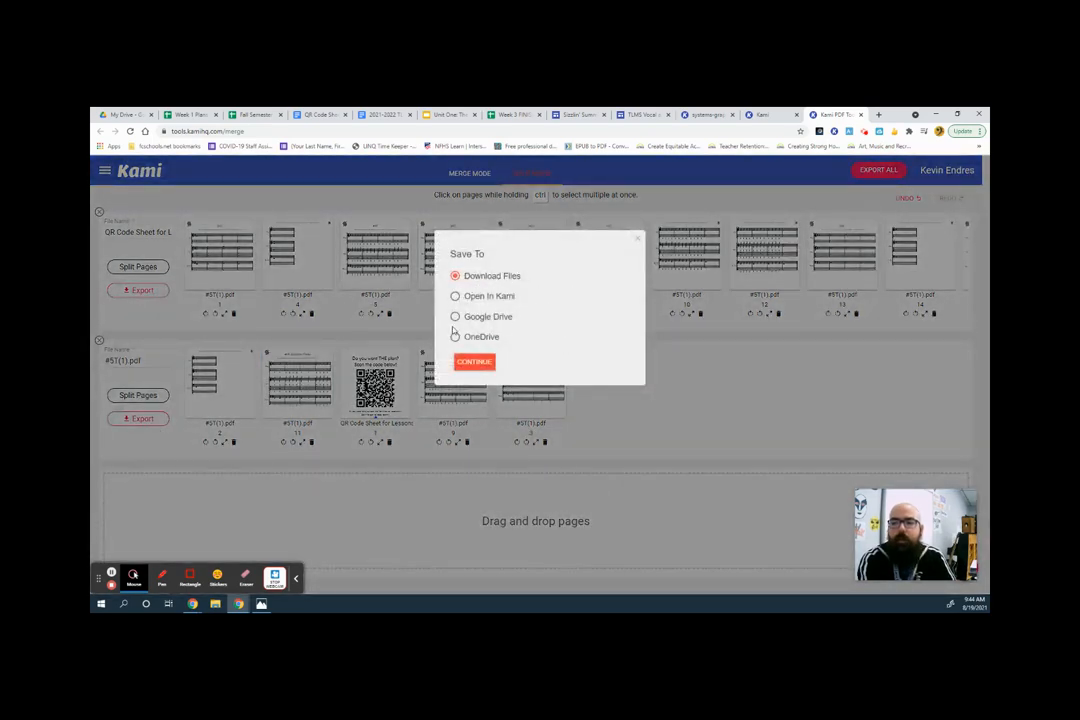
{"action": "left_click", "coordinate": [506, 323]}
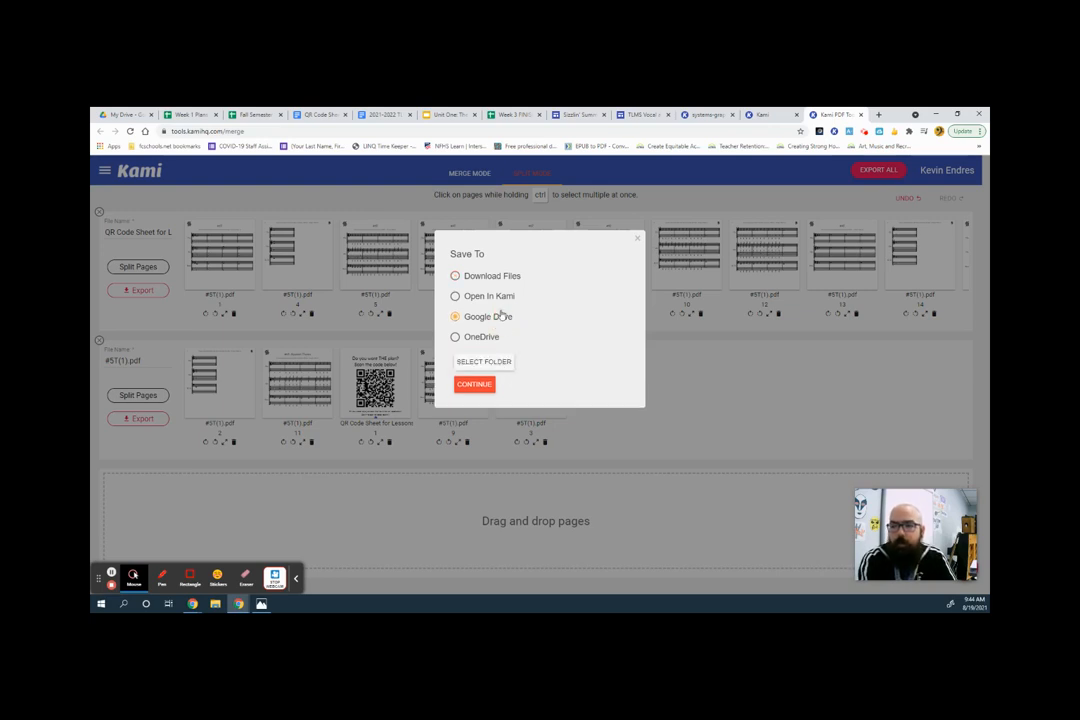
{"action": "left_click", "coordinate": [502, 364]}
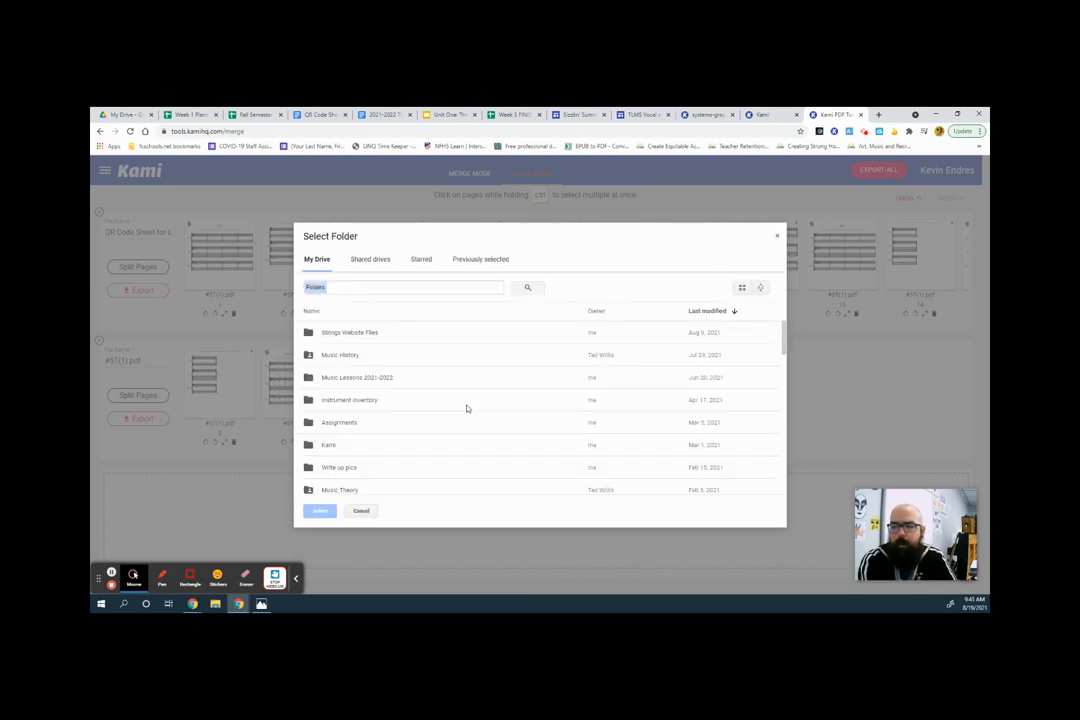
{"action": "scroll", "coordinate": [466, 408], "scroll_direction": "down", "scroll_amount": 3}
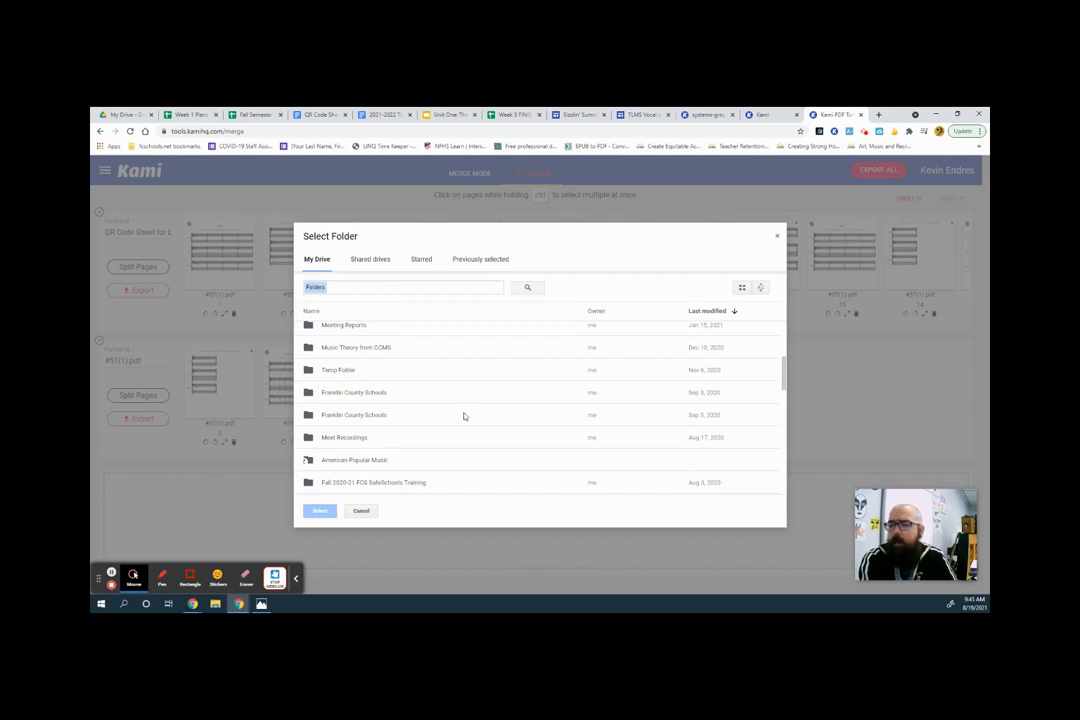
{"action": "scroll", "coordinate": [466, 410], "scroll_direction": "down", "scroll_amount": 3}
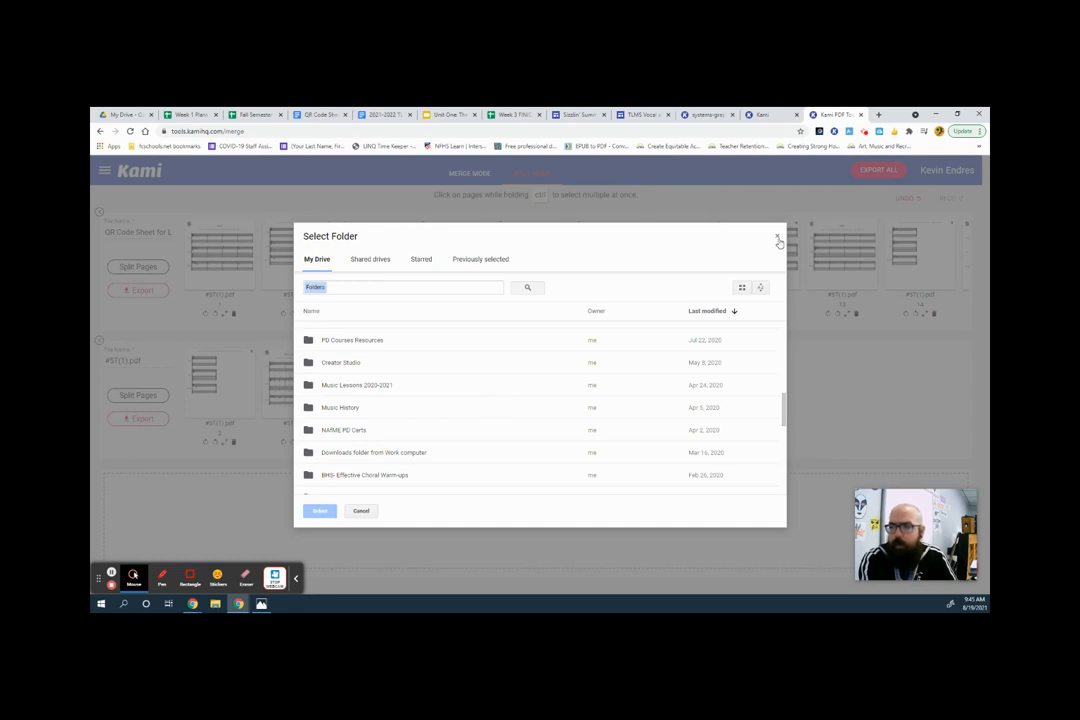
{"action": "scroll", "coordinate": [407, 436], "scroll_direction": "up", "scroll_amount": 1}
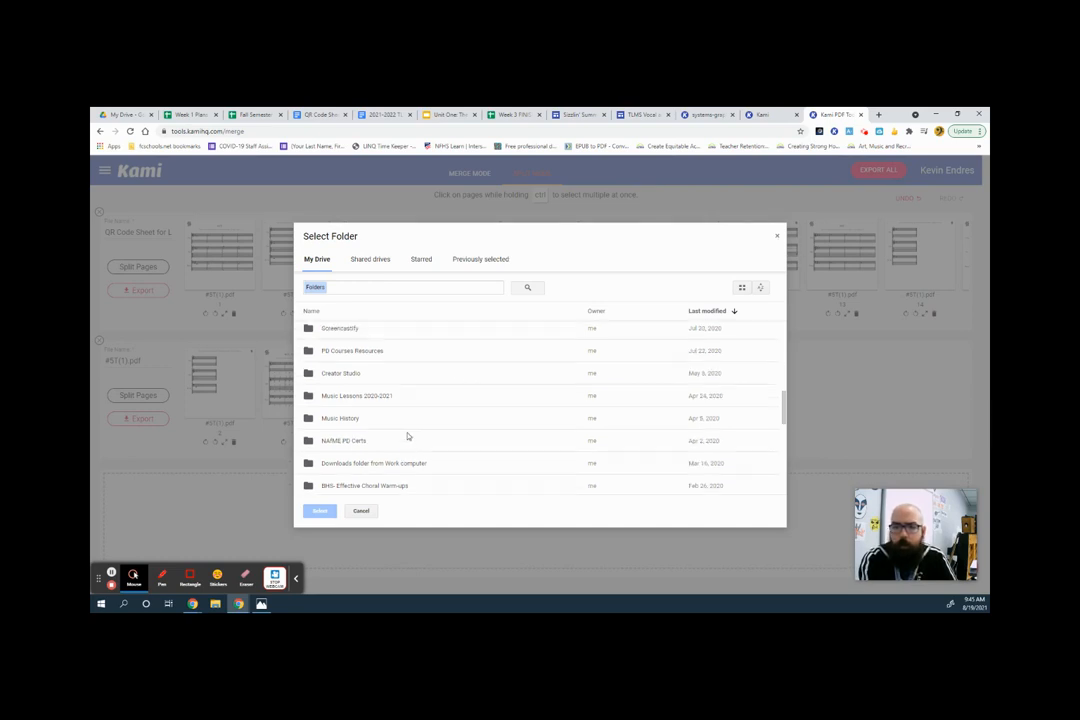
{"action": "scroll", "coordinate": [407, 436], "scroll_direction": "up", "scroll_amount": 2}
{"action": "left_click", "coordinate": [777, 236]}
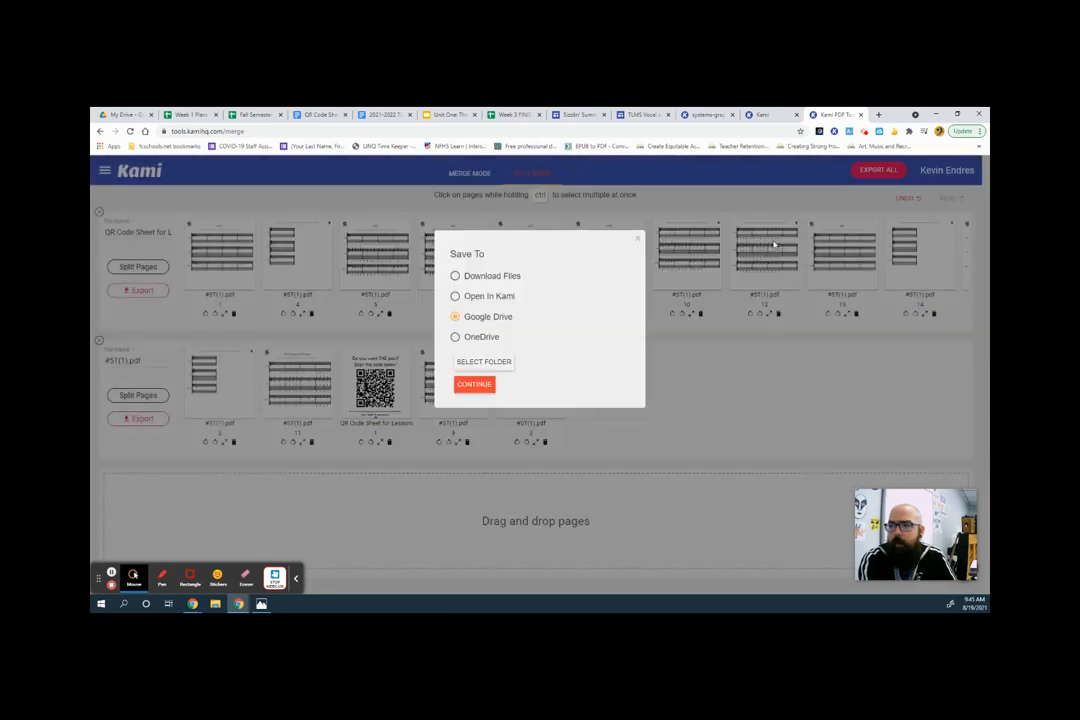
{"action": "left_click", "coordinate": [635, 241]}
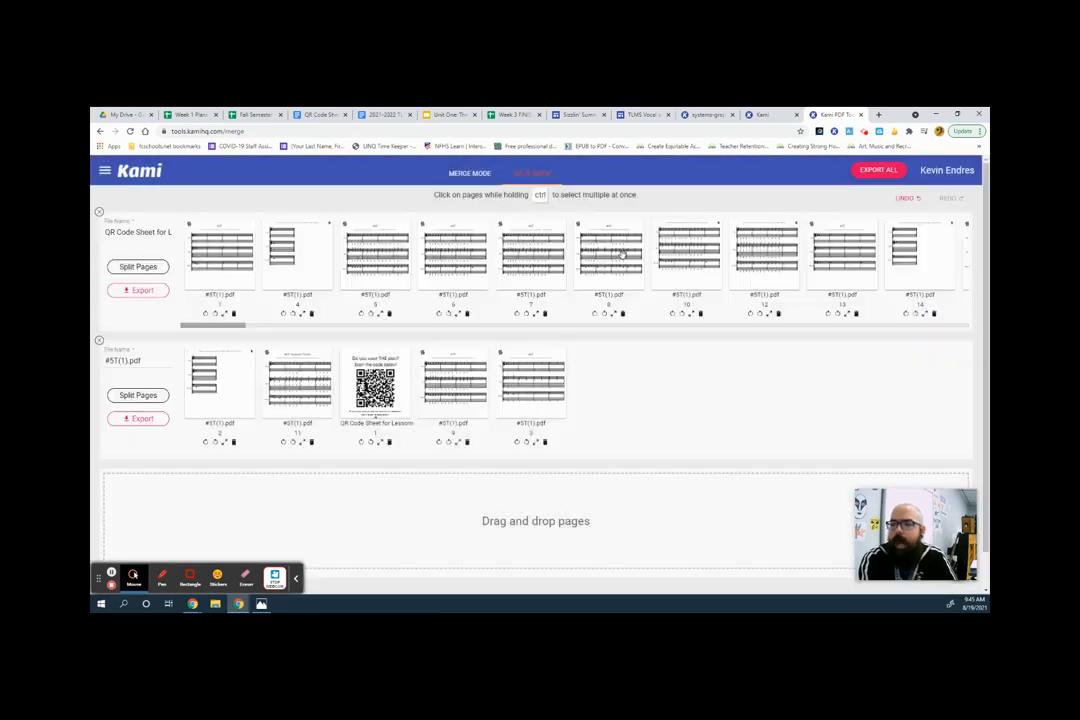
Create one new lined page in portrait orientation from the Kami start screen, previewing the other page types first.
{"action": "left_click", "coordinate": [762, 116]}
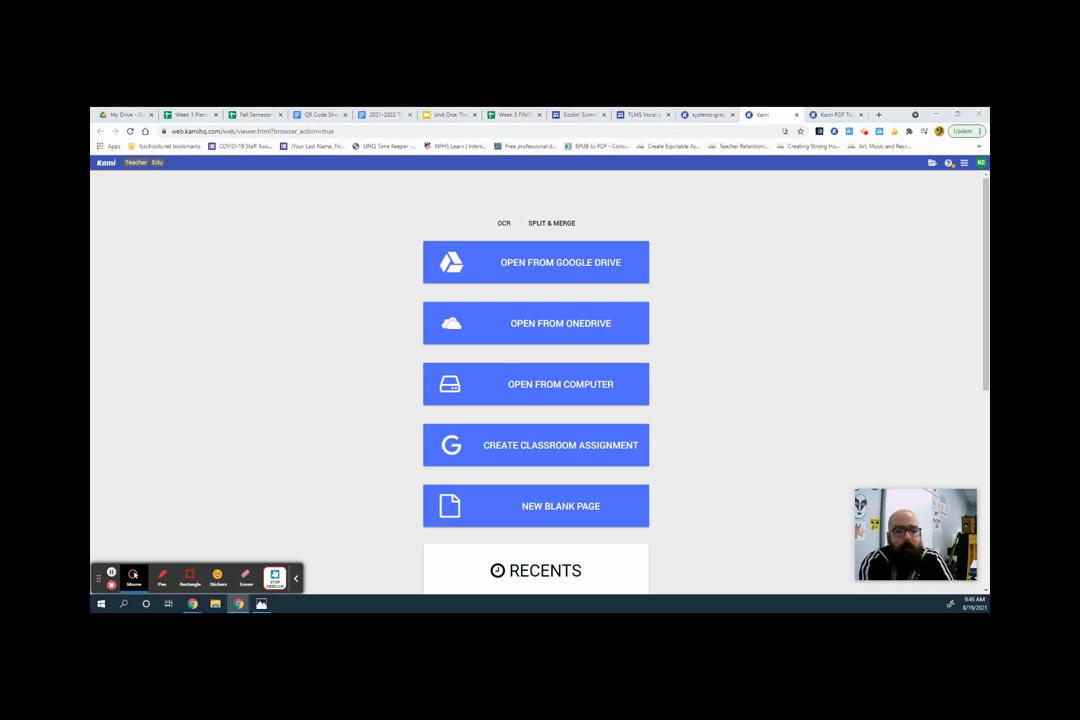
{"action": "left_click", "coordinate": [483, 502]}
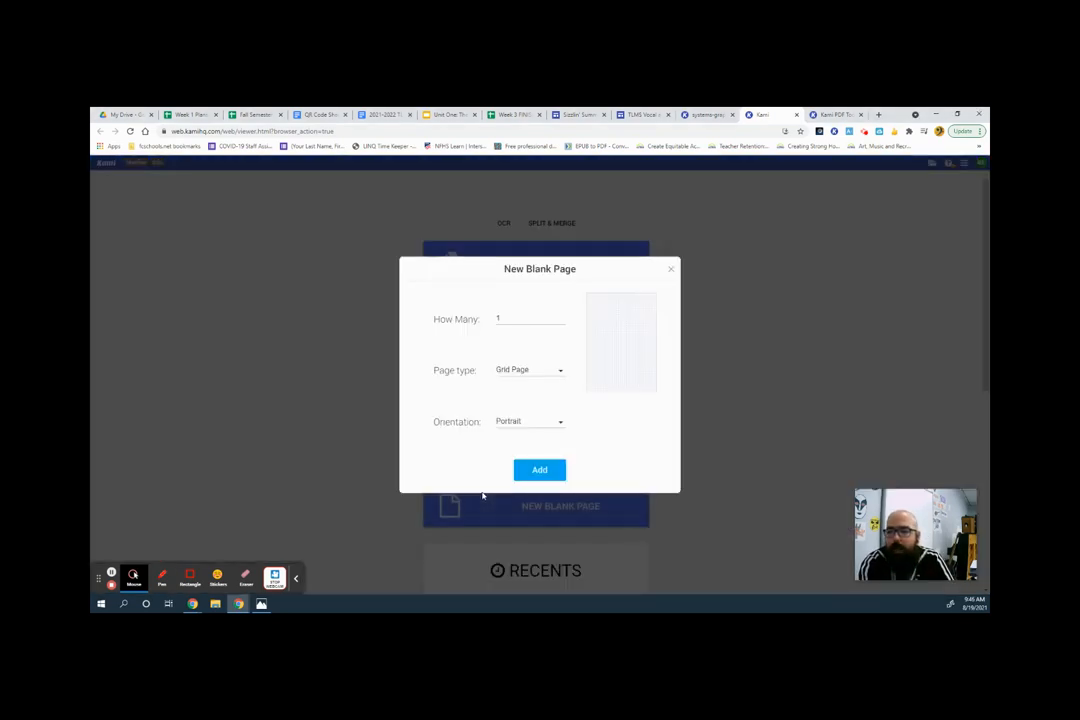
{"action": "double_click", "coordinate": [498, 318]}
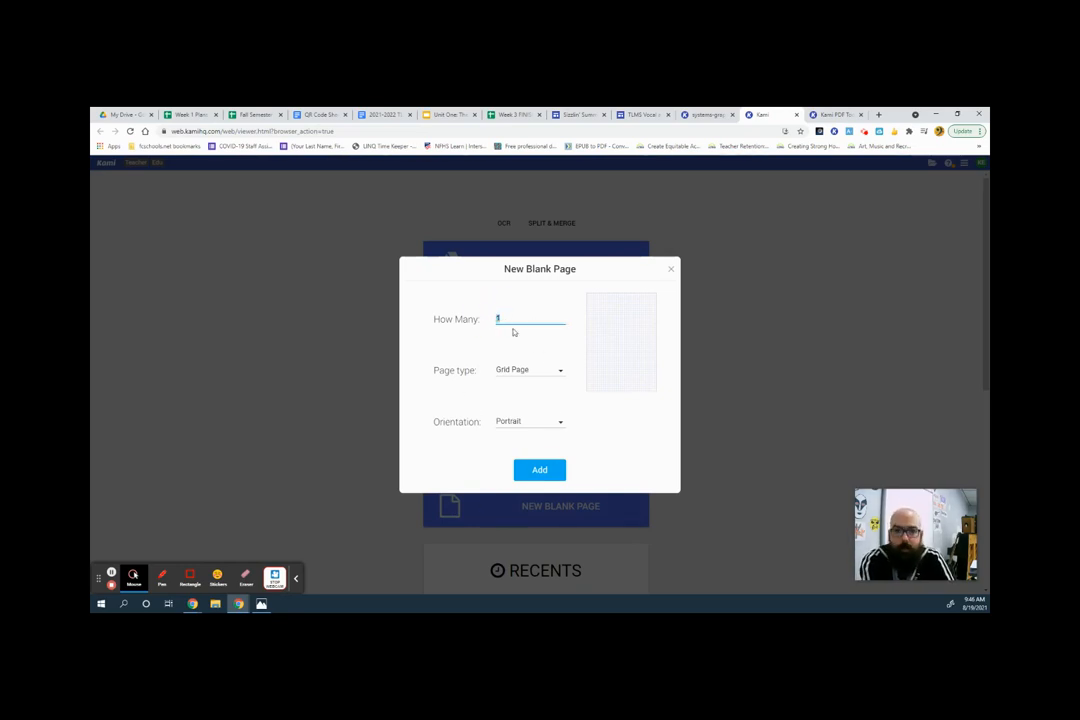
{"action": "left_click", "coordinate": [559, 371]}
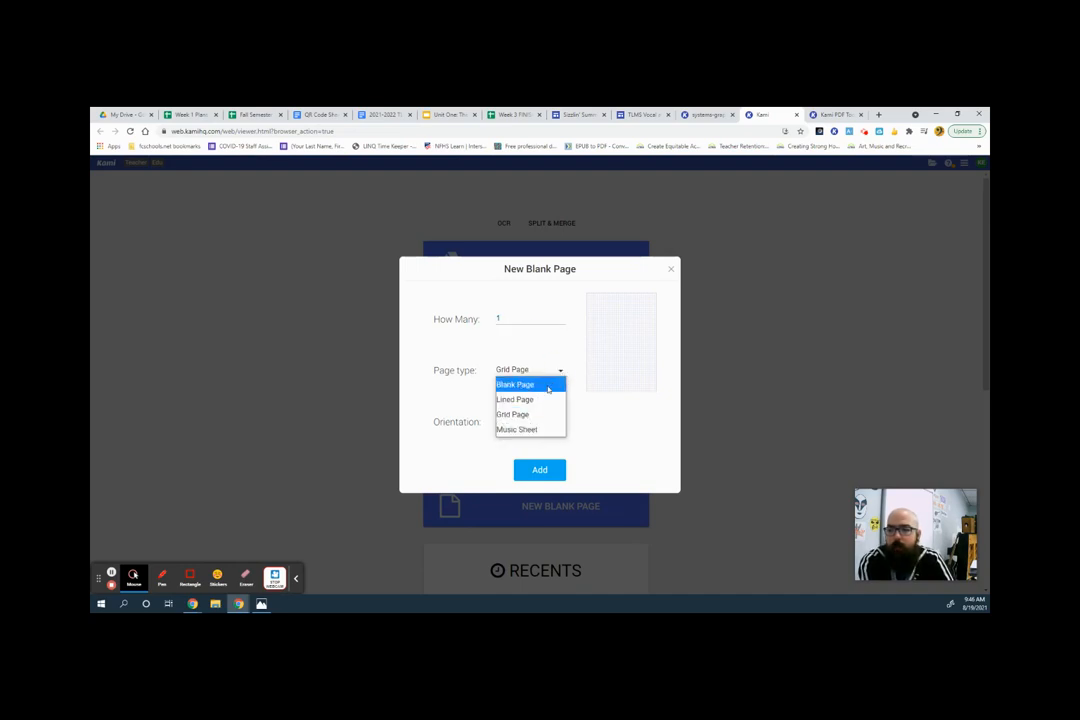
{"action": "left_click", "coordinate": [548, 385]}
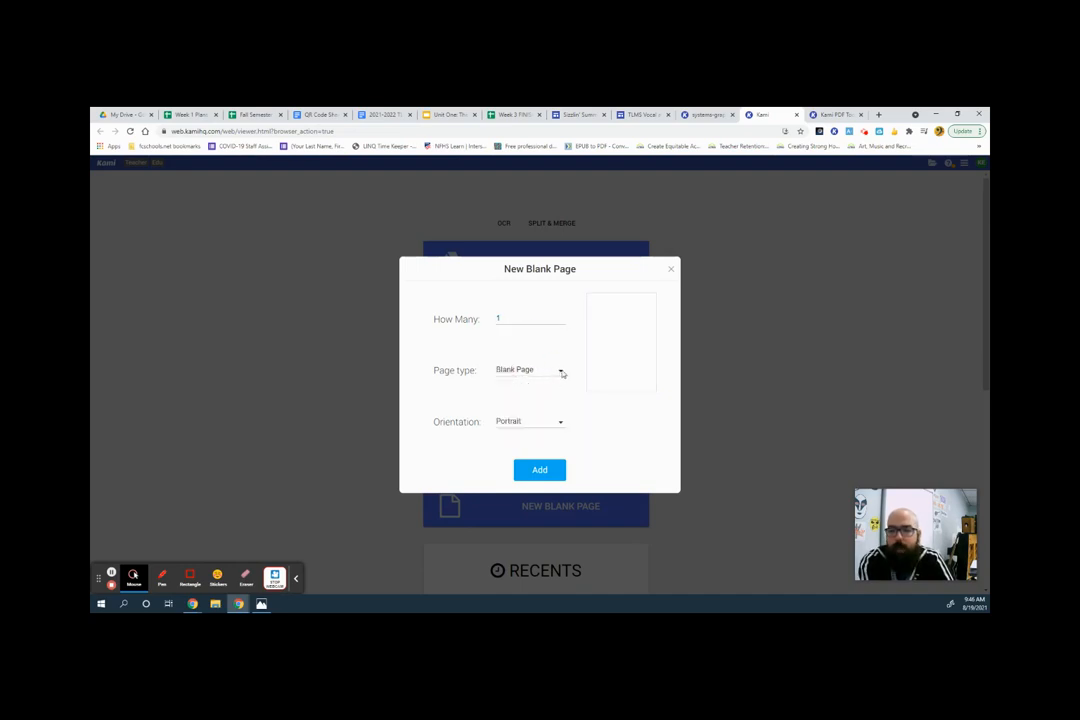
{"action": "left_click", "coordinate": [562, 371]}
{"action": "left_click", "coordinate": [550, 398]}
{"action": "left_click", "coordinate": [559, 373]}
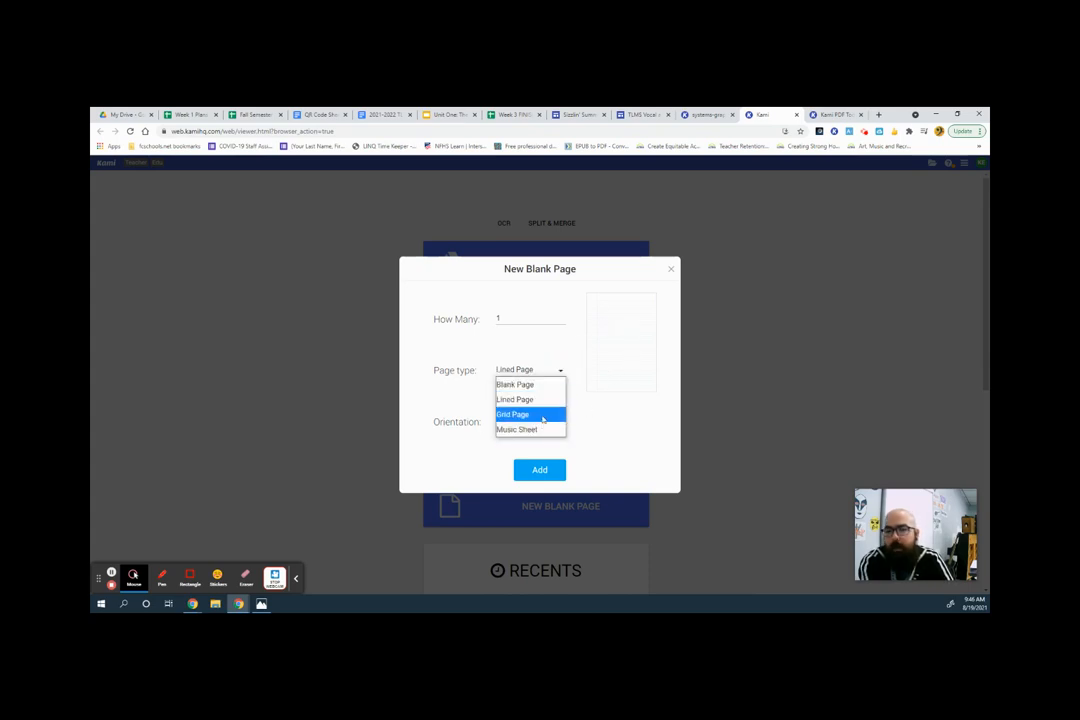
{"action": "left_click", "coordinate": [541, 429]}
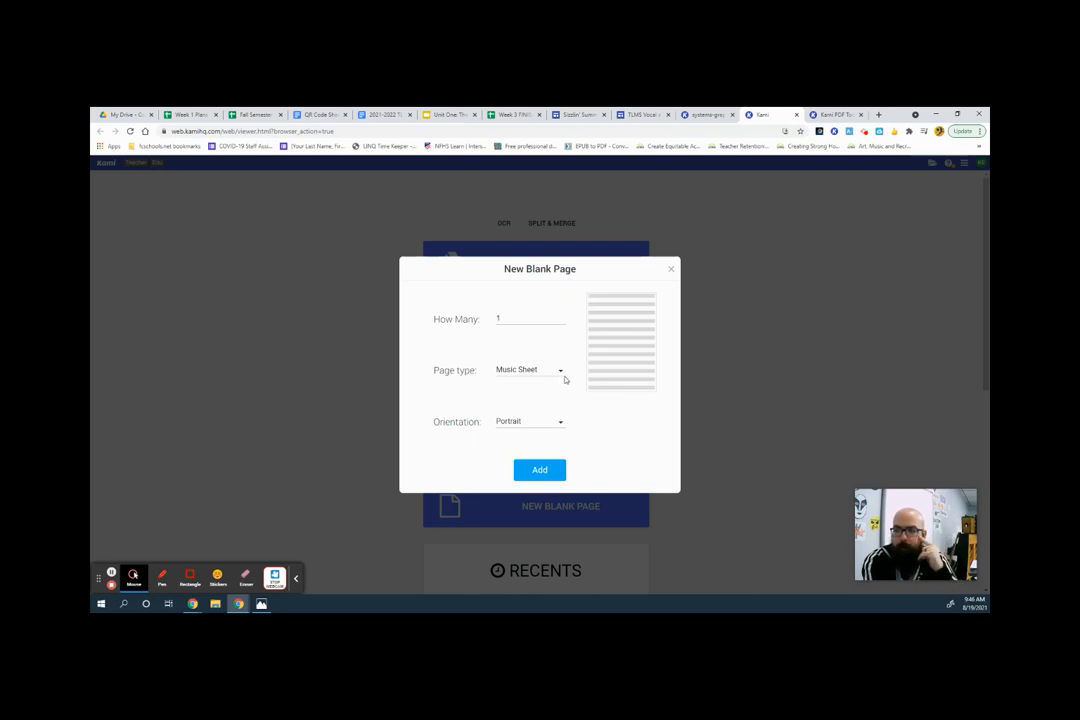
{"action": "left_click", "coordinate": [561, 372]}
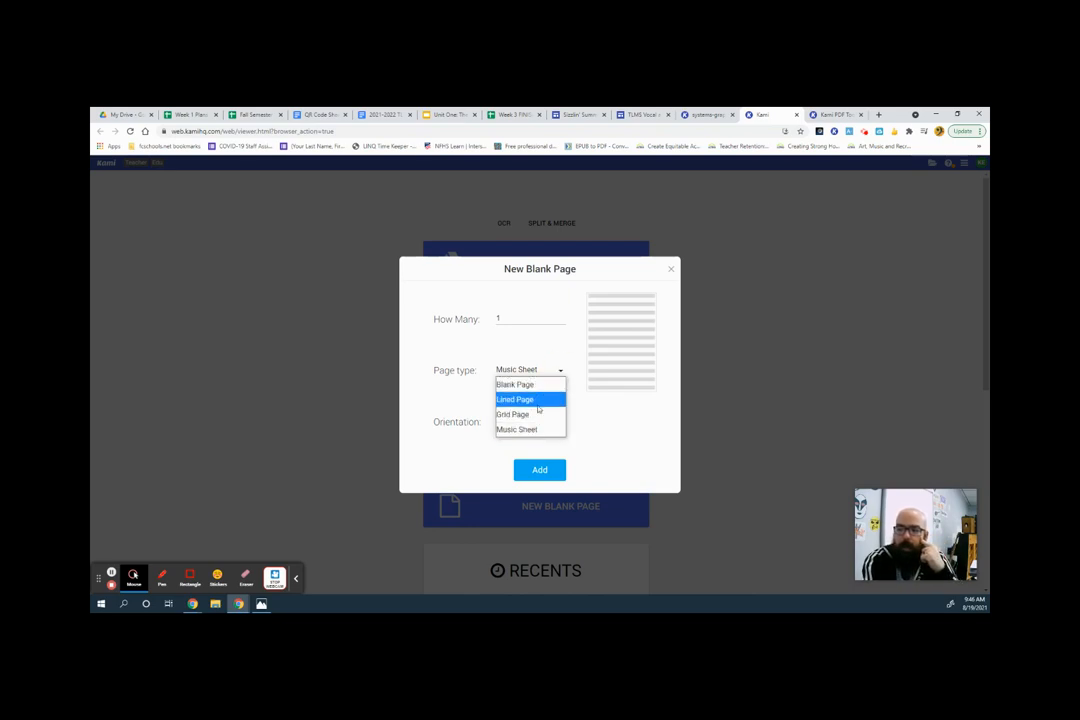
{"action": "left_click", "coordinate": [540, 401]}
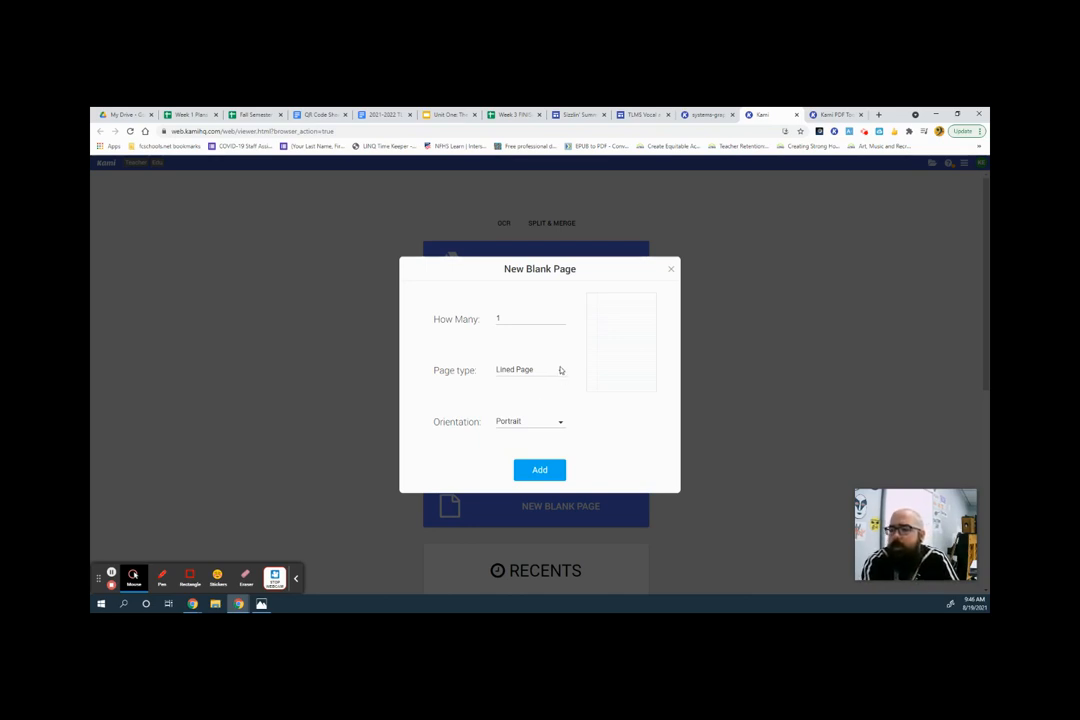
{"action": "left_click", "coordinate": [540, 470]}
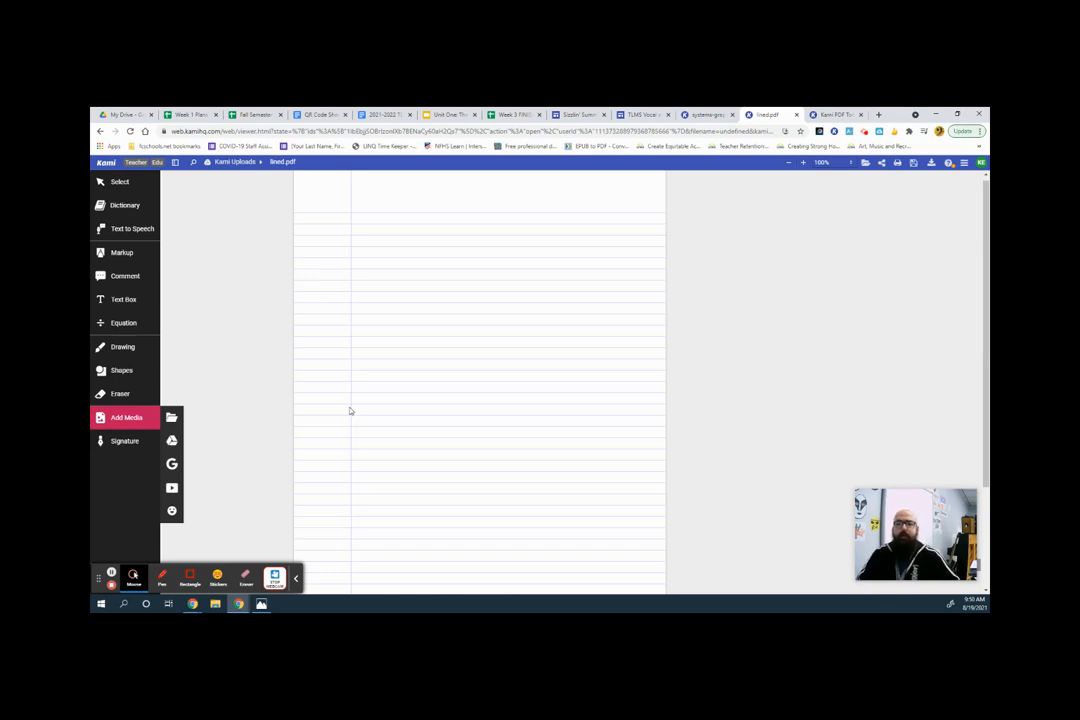
Open the Comment tool options on the lined page and on the graphing systems worksheet.
{"action": "left_click", "coordinate": [135, 277]}
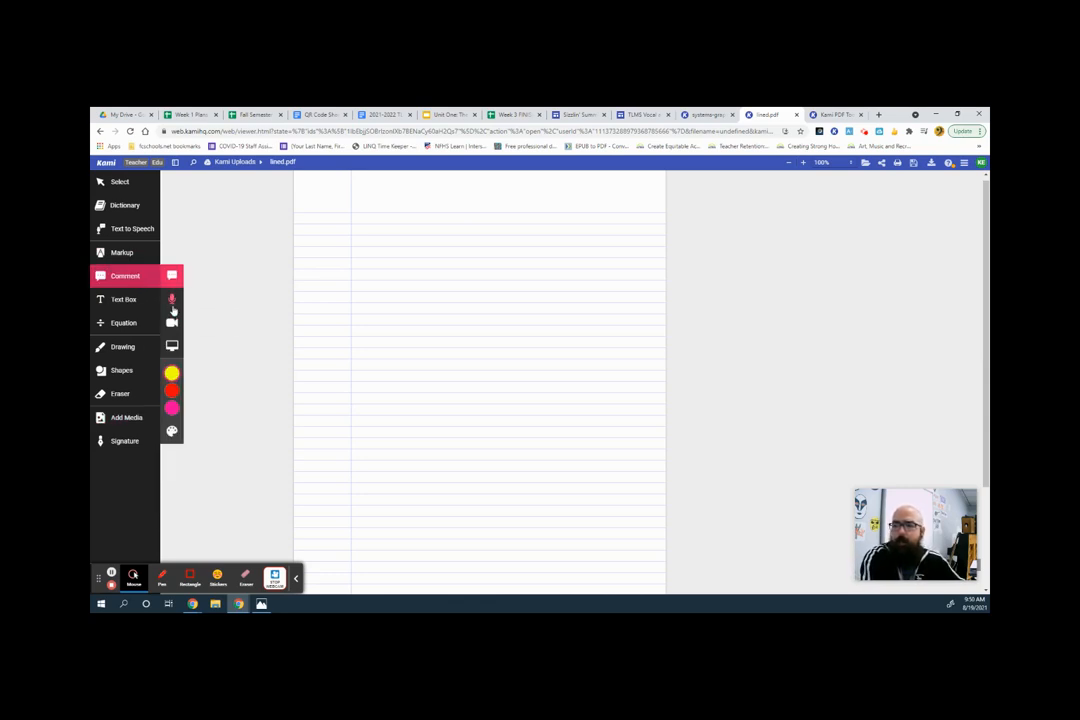
{"action": "left_click", "coordinate": [704, 116]}
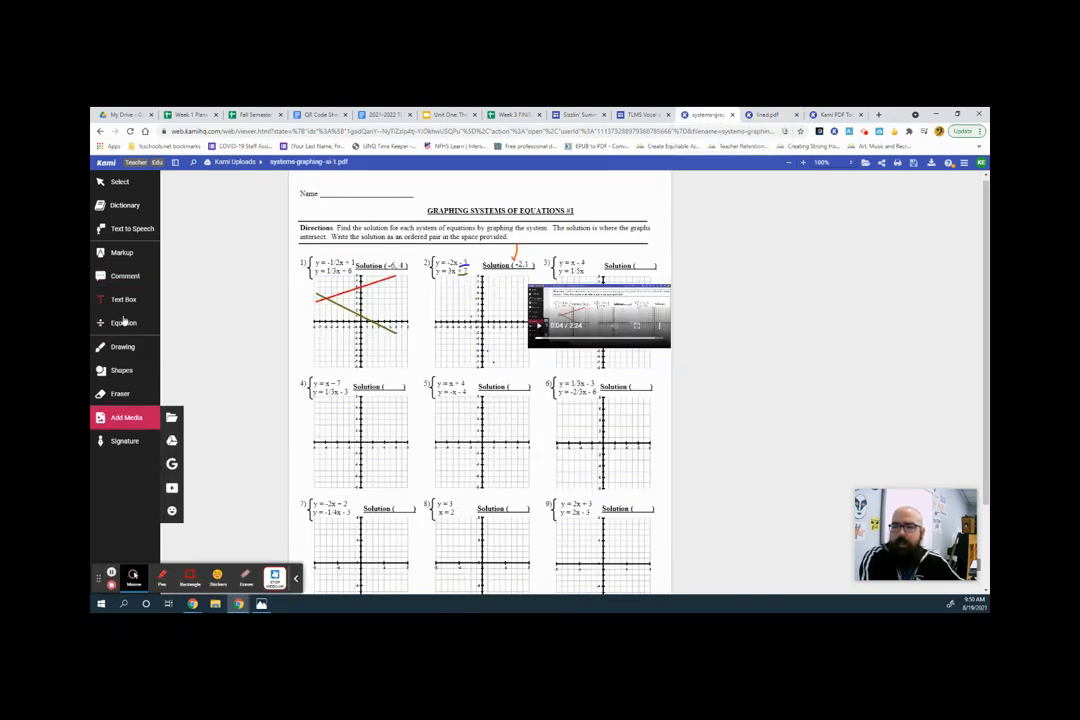
{"action": "left_click", "coordinate": [128, 278]}
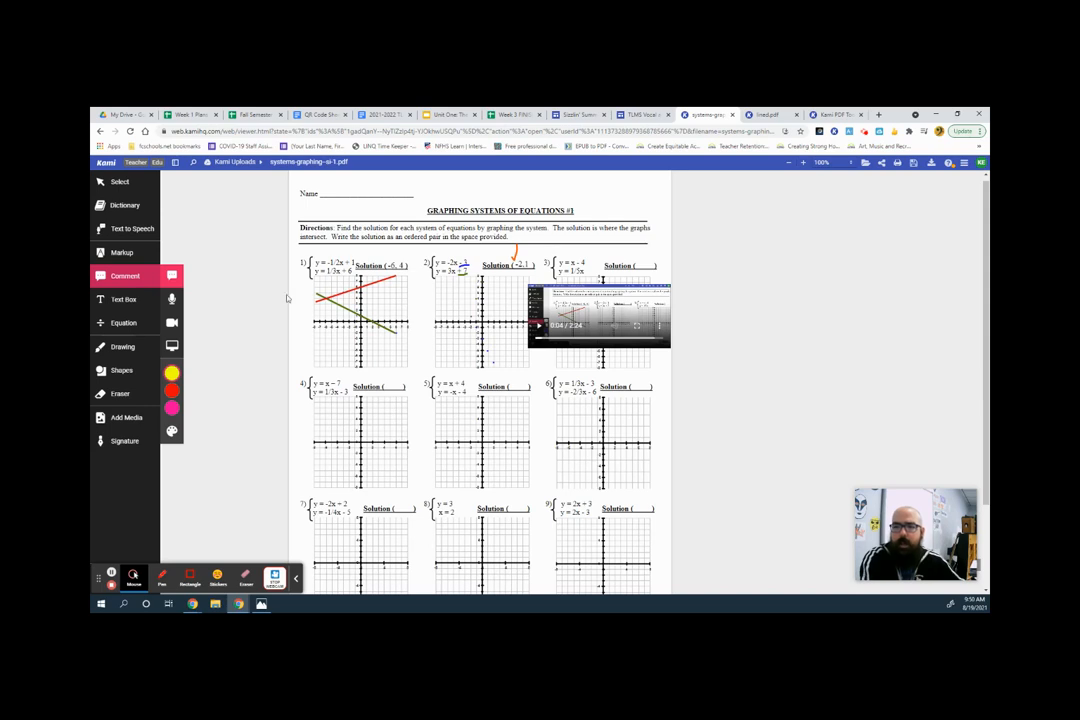